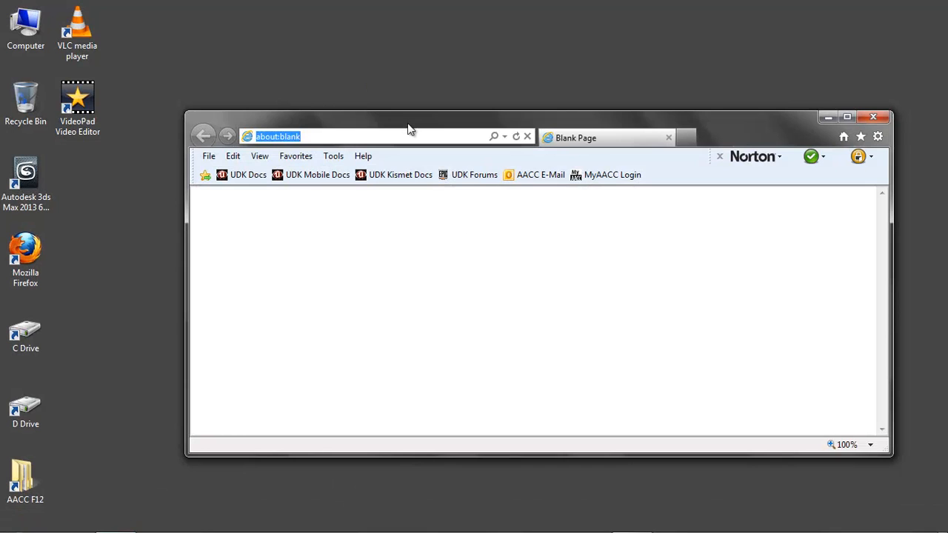
left_click(846, 120)
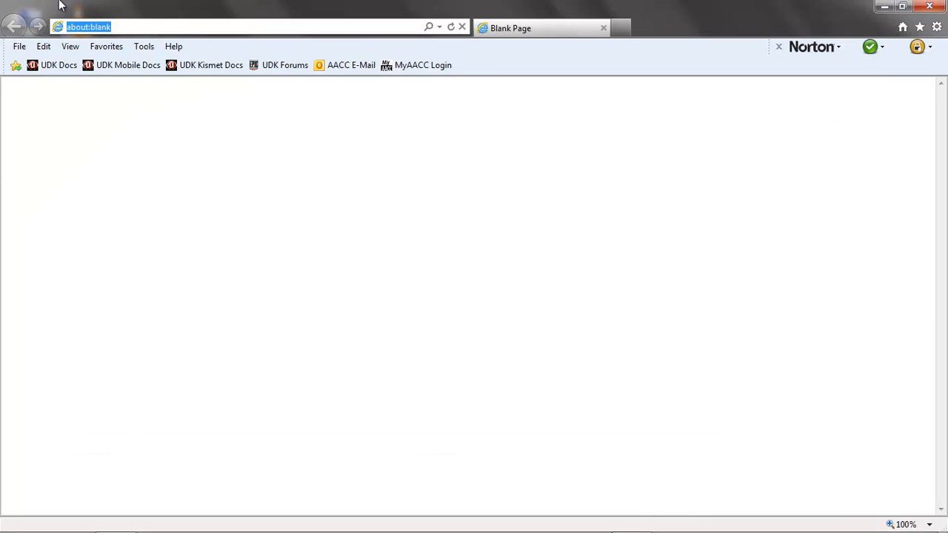
type("www.udk")
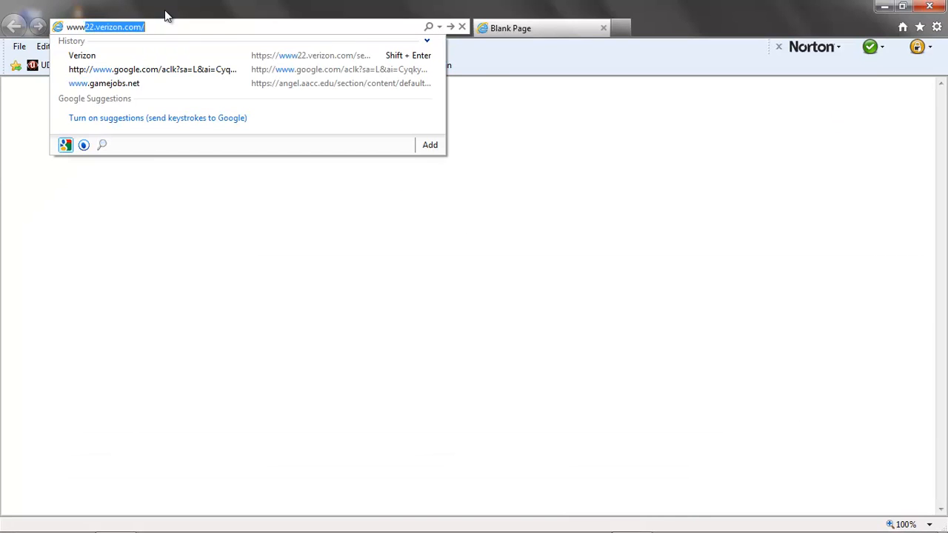
type(".com")
key("Return")
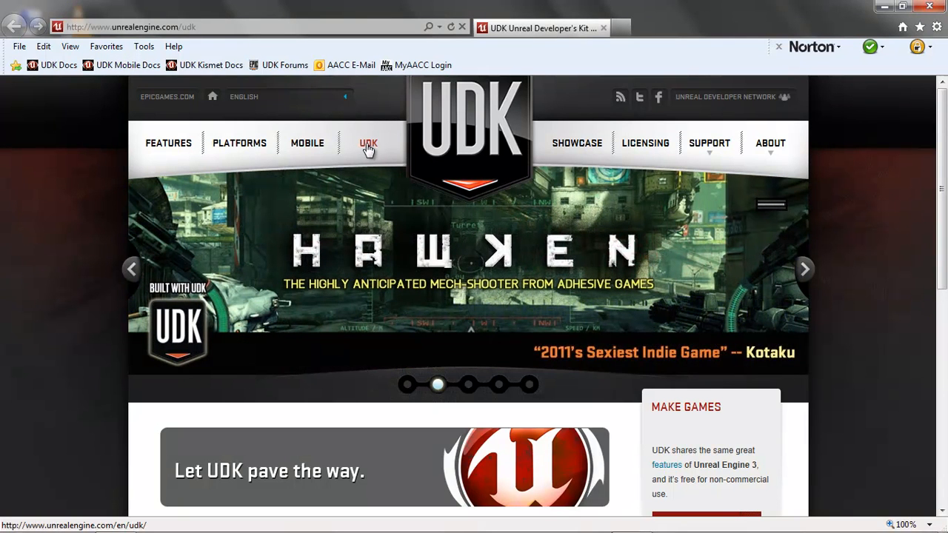
scroll(291, 238, "down", 5)
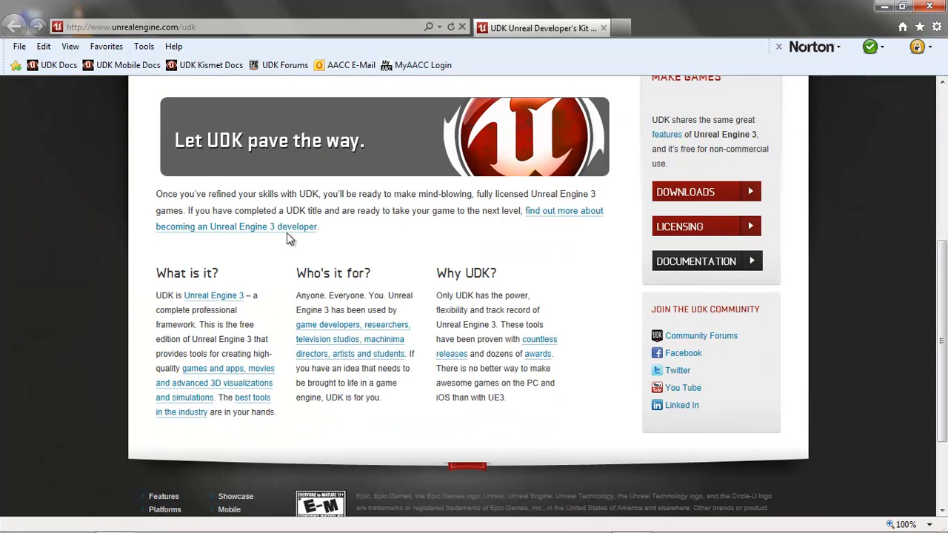
left_click(681, 198)
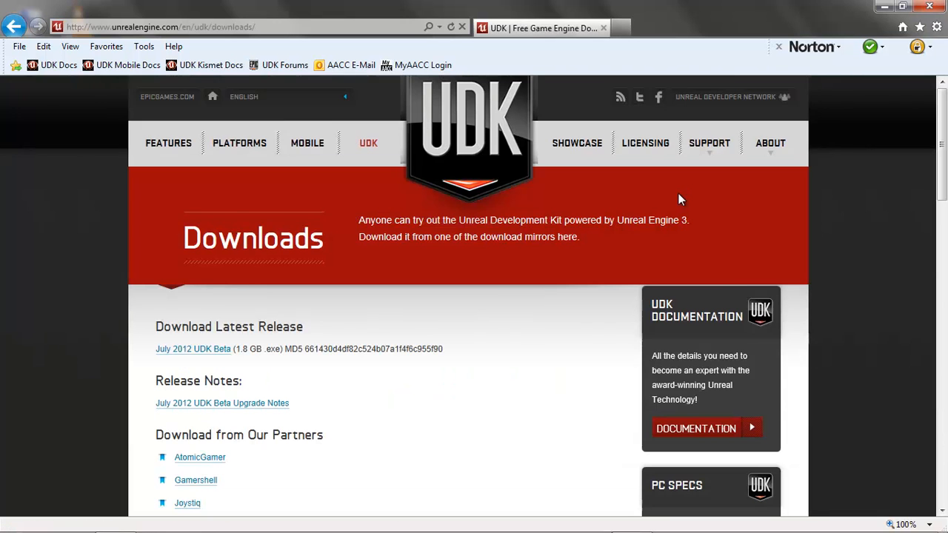
- Request the July 2012 UDK Beta installer from the latest release section and dismiss the download prompt
scroll(507, 334, "down", 2)
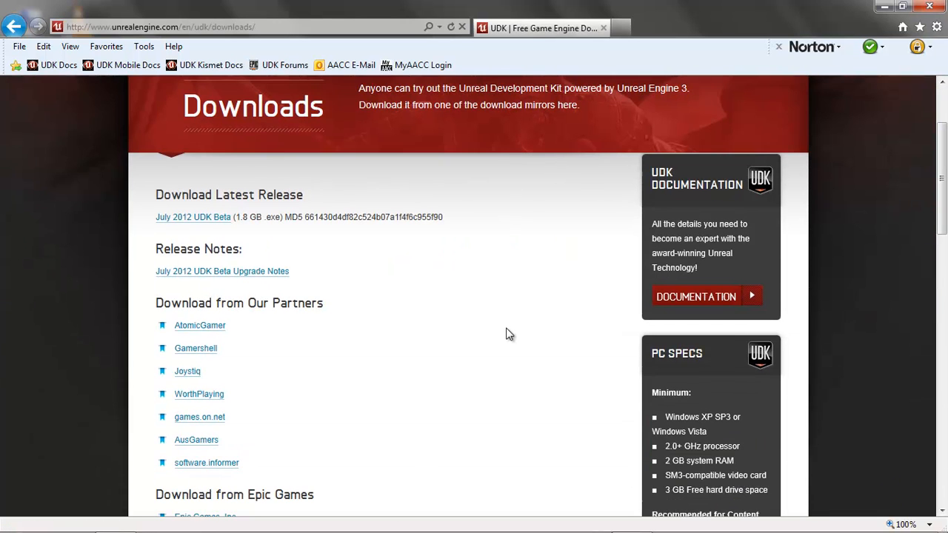
left_click(191, 219)
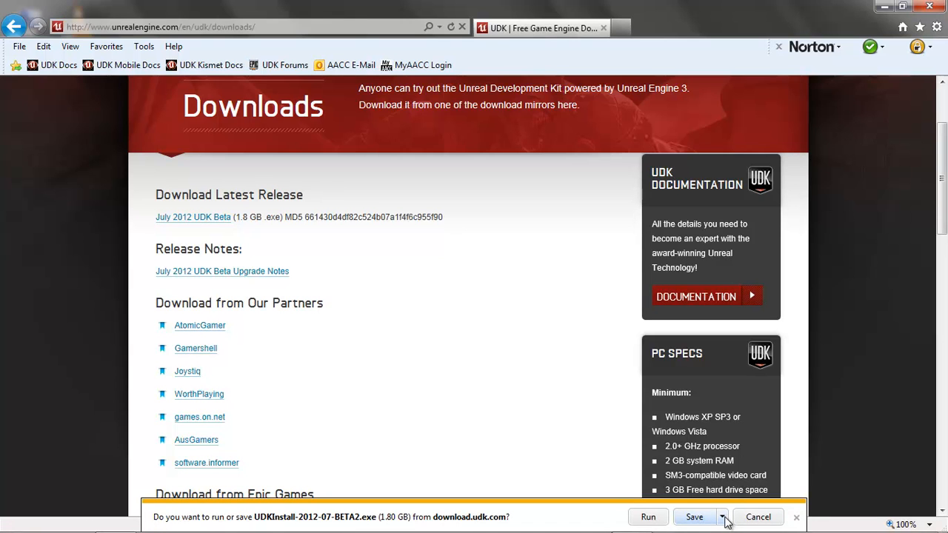
left_click(797, 517)
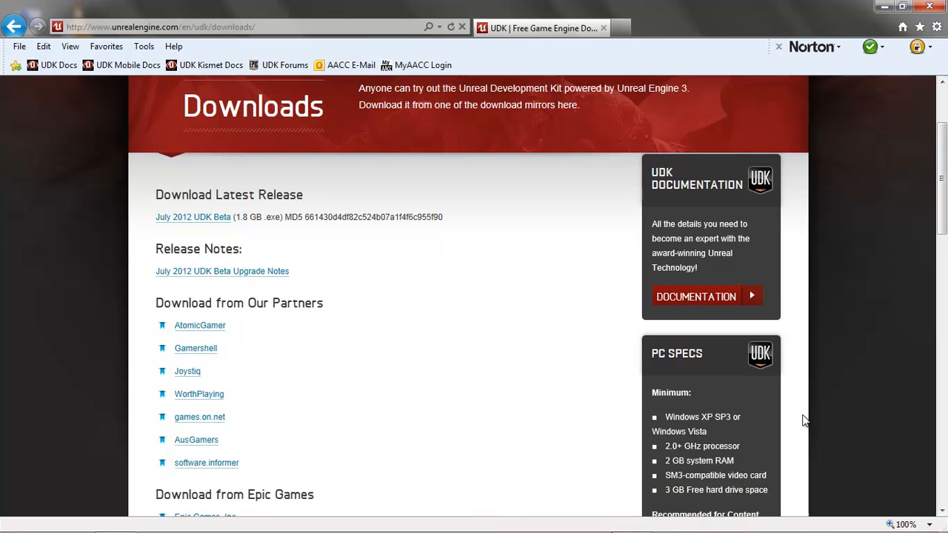
- Review the PC specs and previous versions on the Downloads page, and close the browser
scroll(797, 403, "down", 2)
scroll(762, 305, "down", 1)
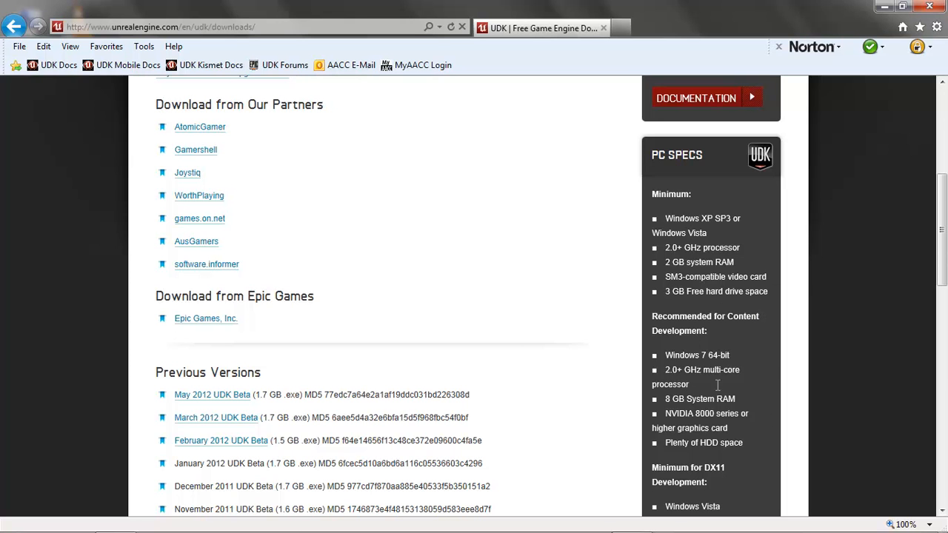
scroll(695, 393, "down", 3)
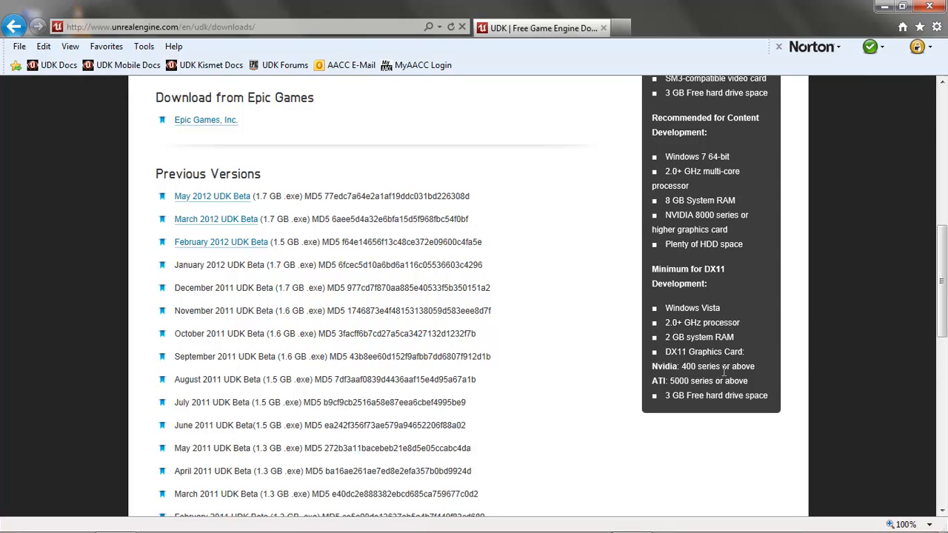
scroll(721, 372, "up", 2)
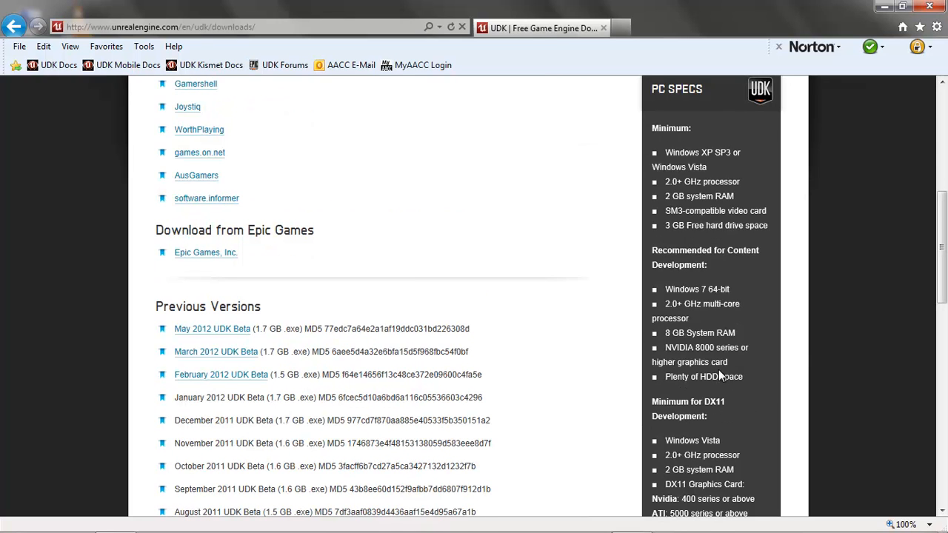
scroll(720, 376, "up", 4)
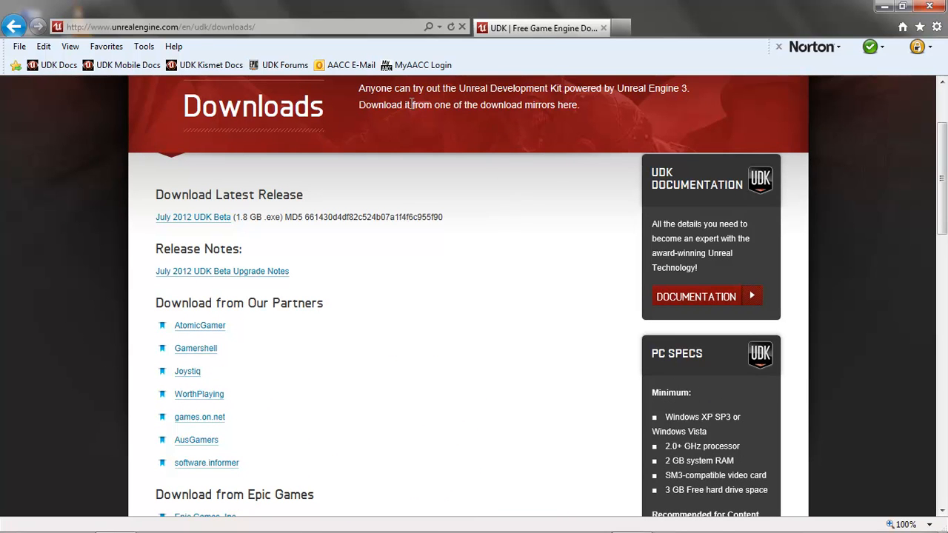
left_click(931, 7)
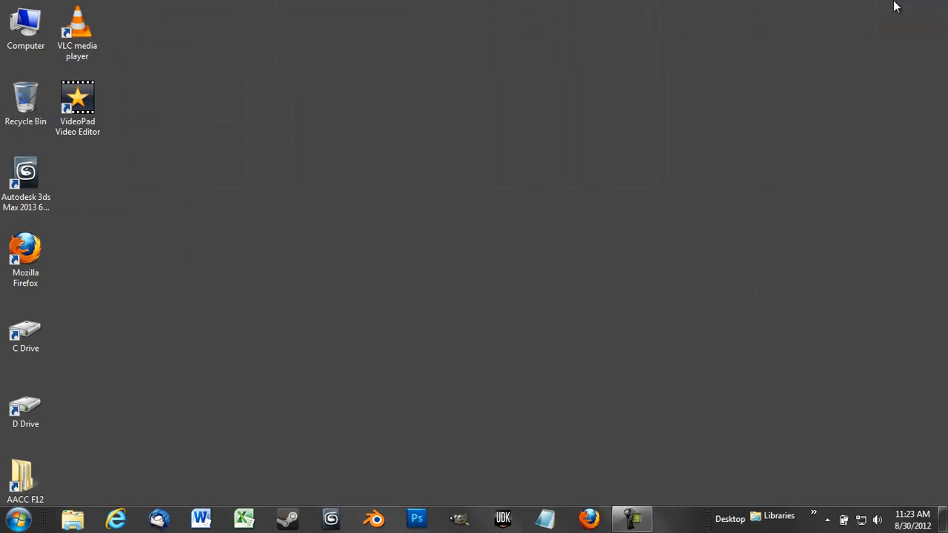
- Copy the UDK Editor shortcut from the UDK-2012-07 folder of the installed Unreal Development Kit programs
left_click(17, 518)
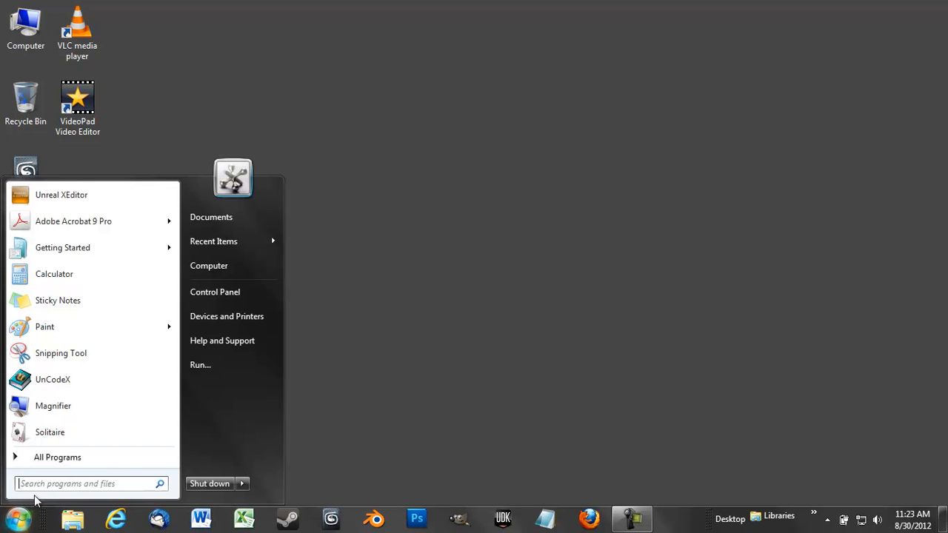
left_click(65, 458)
scroll(96, 395, "down", 5)
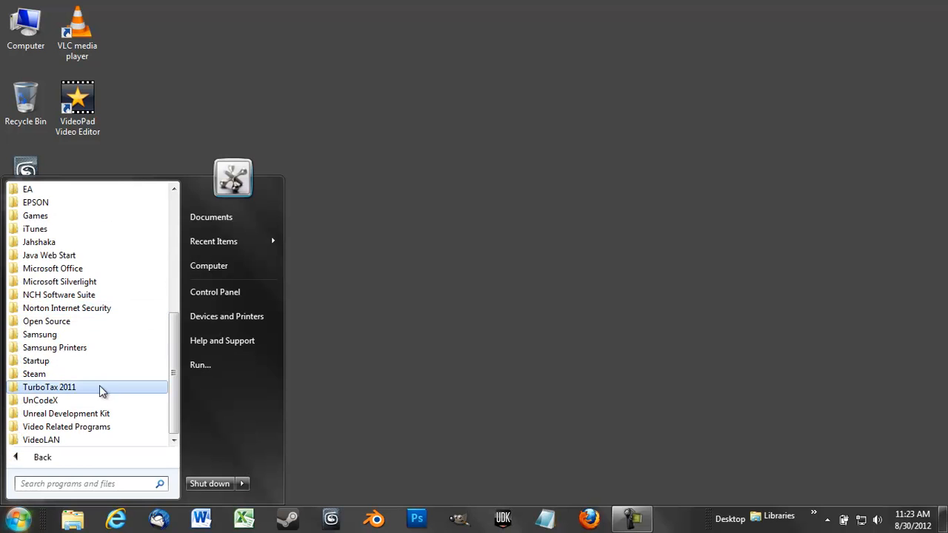
left_click(98, 419)
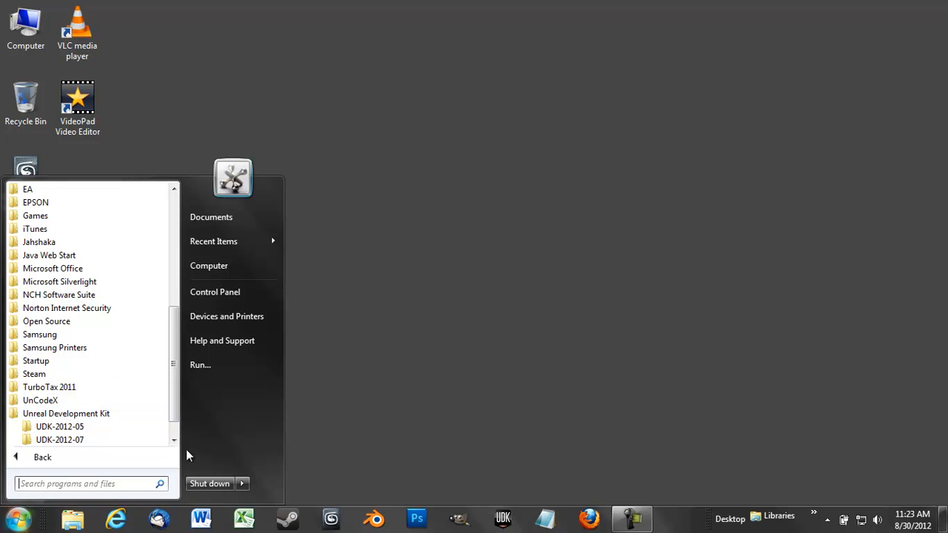
scroll(118, 428, "down", 1)
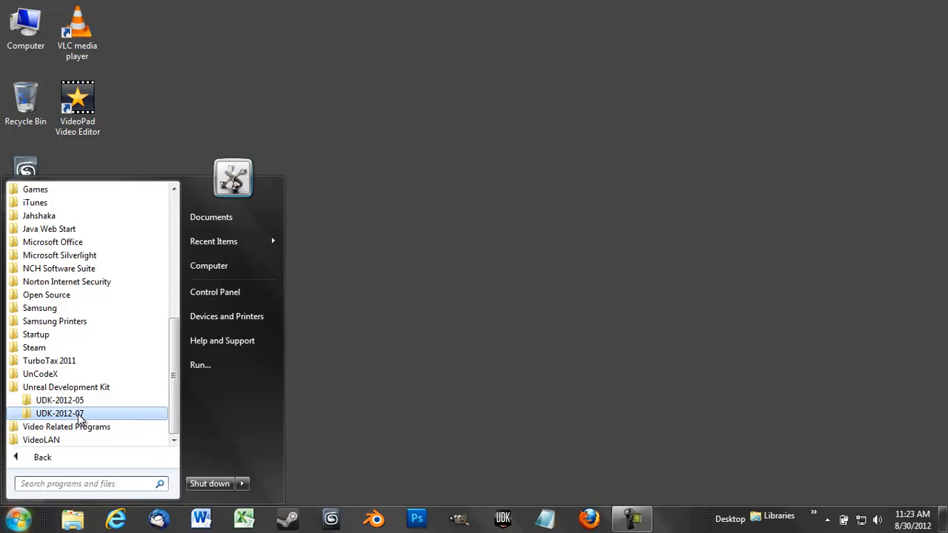
left_click(79, 415)
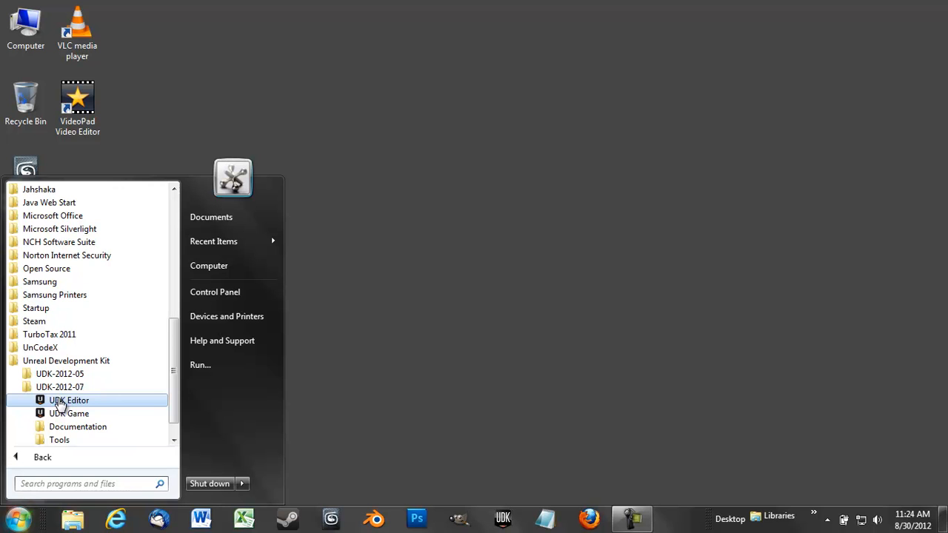
right_click(63, 402)
left_click(112, 333)
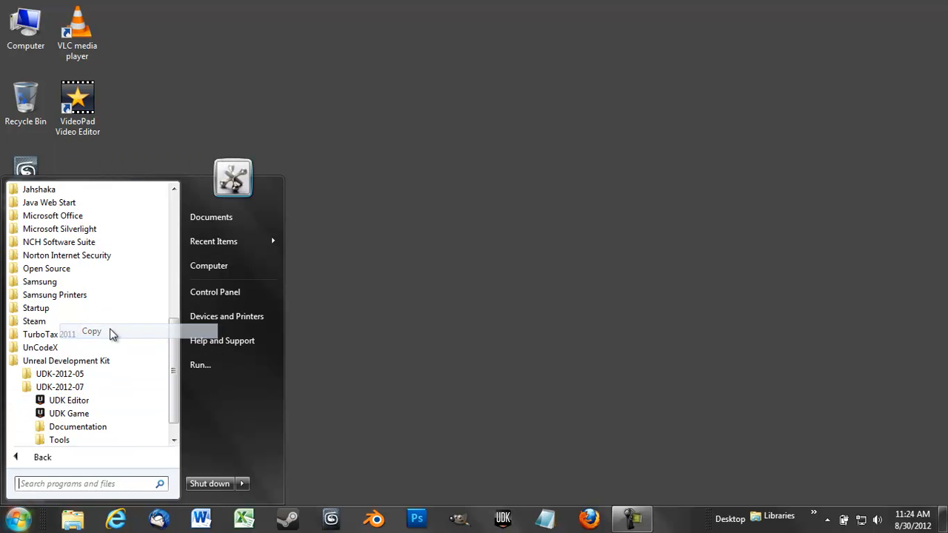
- Paste the UDK Editor shortcut onto the desktop and place it in line with the VideoPad Video Editor icon
left_click(224, 74)
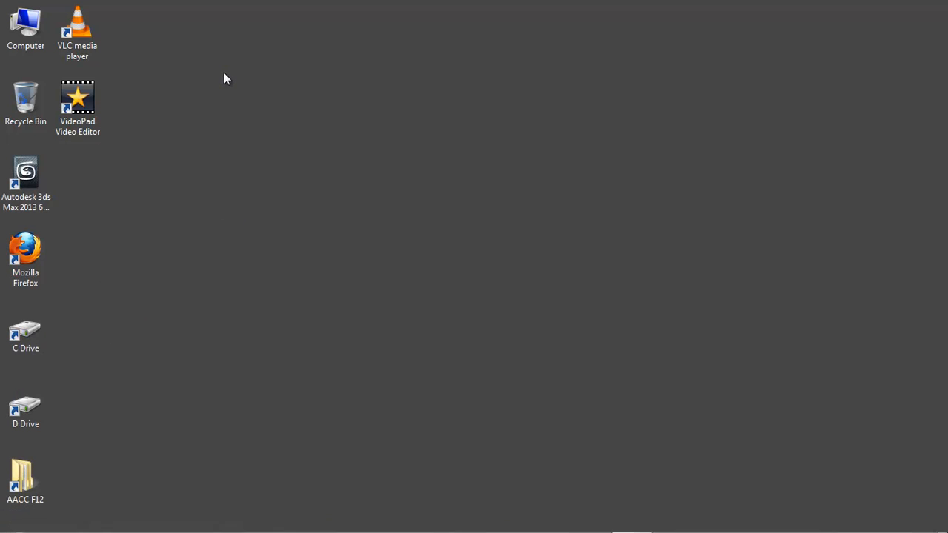
right_click(224, 73)
left_click(266, 135)
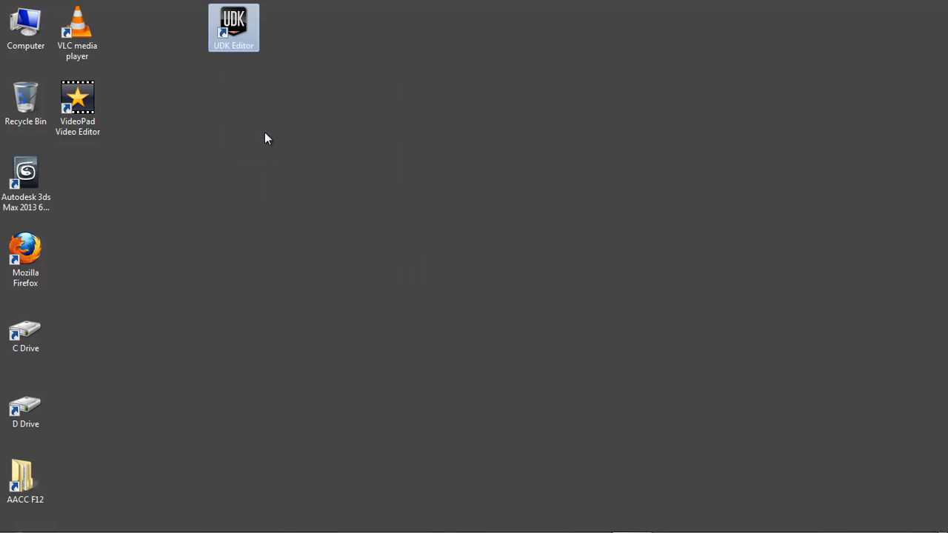
left_click_drag(257, 24, 188, 65)
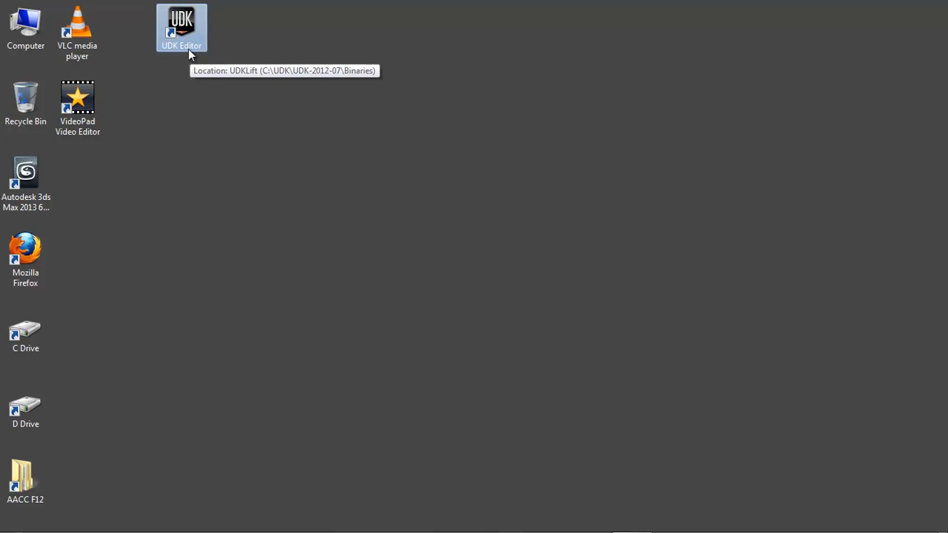
left_click_drag(187, 48, 162, 104)
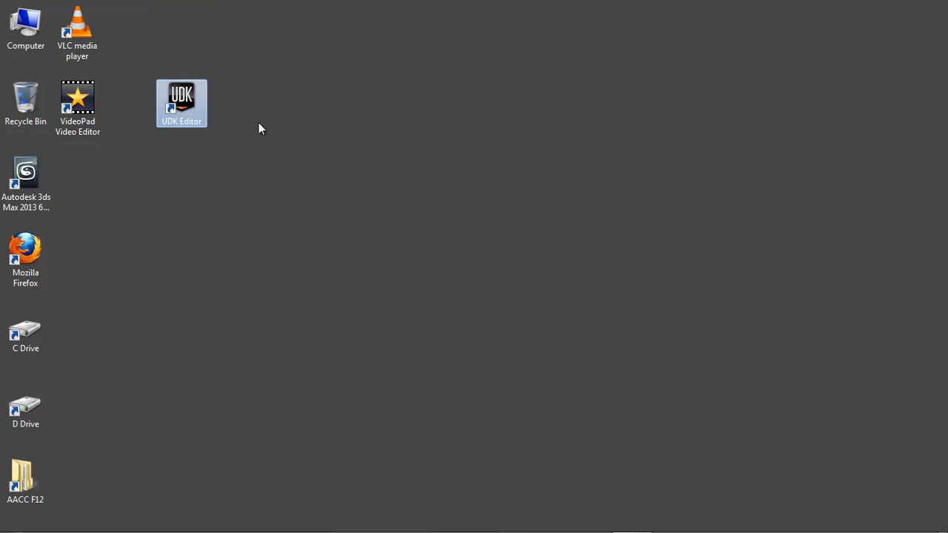
- Launch the UDK Editor from the desktop and dismiss its Welcome window with Show at Startup turned off
double_click(190, 98)
double_click(190, 92)
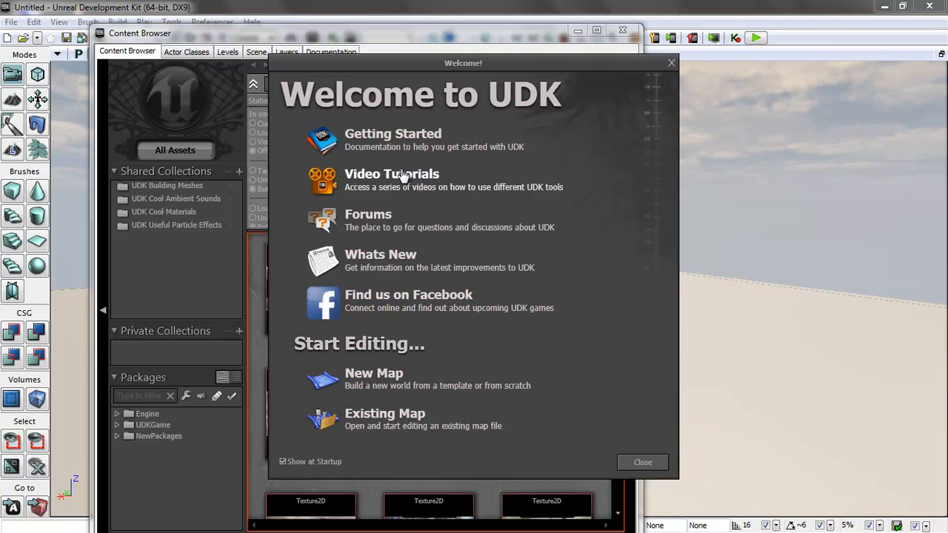
left_click(282, 462)
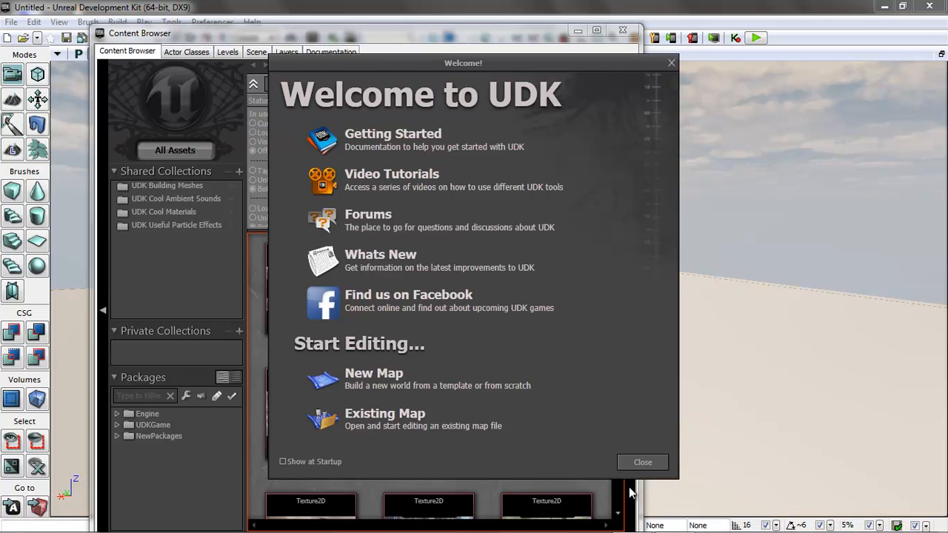
left_click(641, 462)
- Close the Content Browser and create a new level from the Blank Map template
left_click_drag(465, 32, 558, 42)
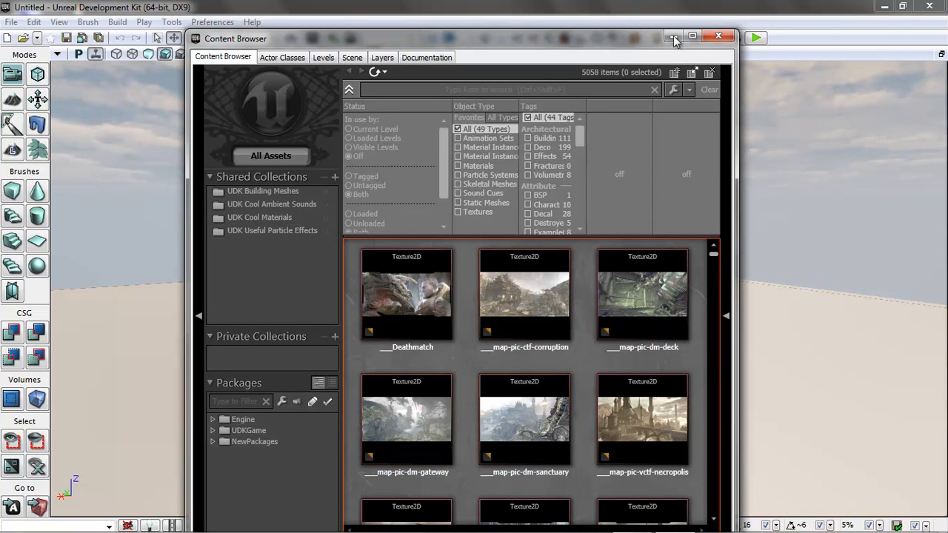
left_click(717, 36)
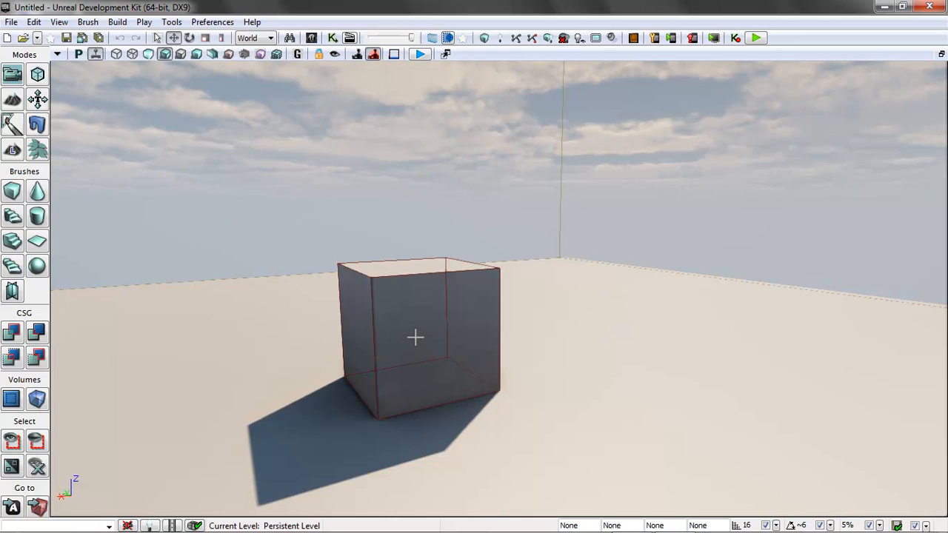
left_click(13, 24)
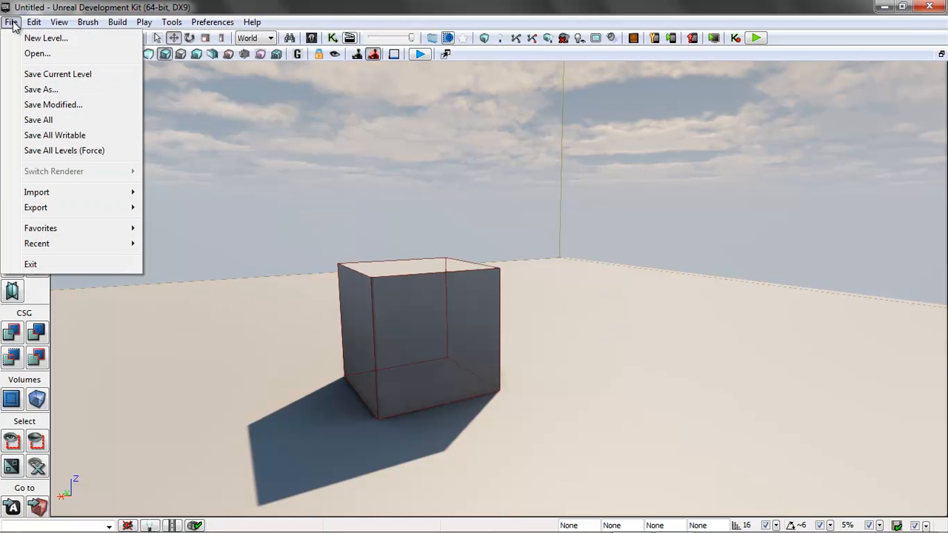
left_click(40, 39)
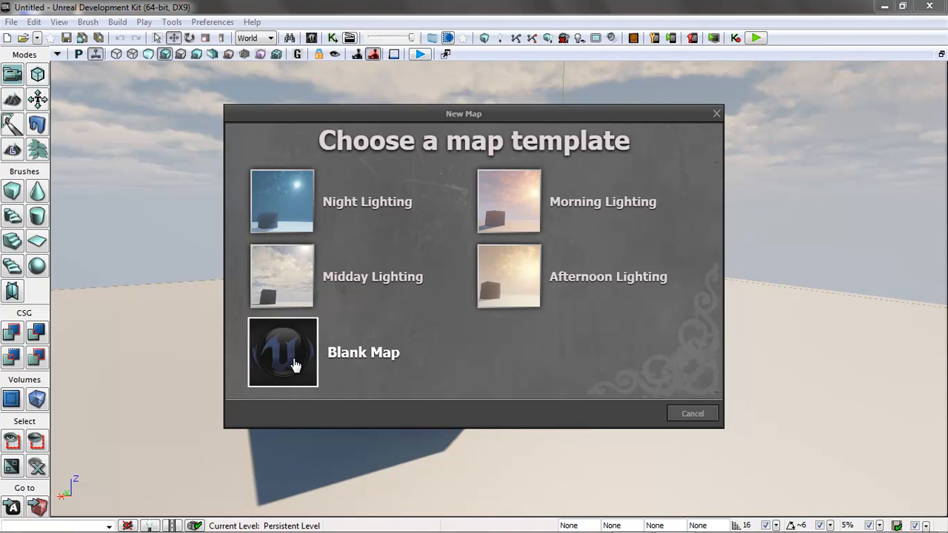
left_click(293, 364)
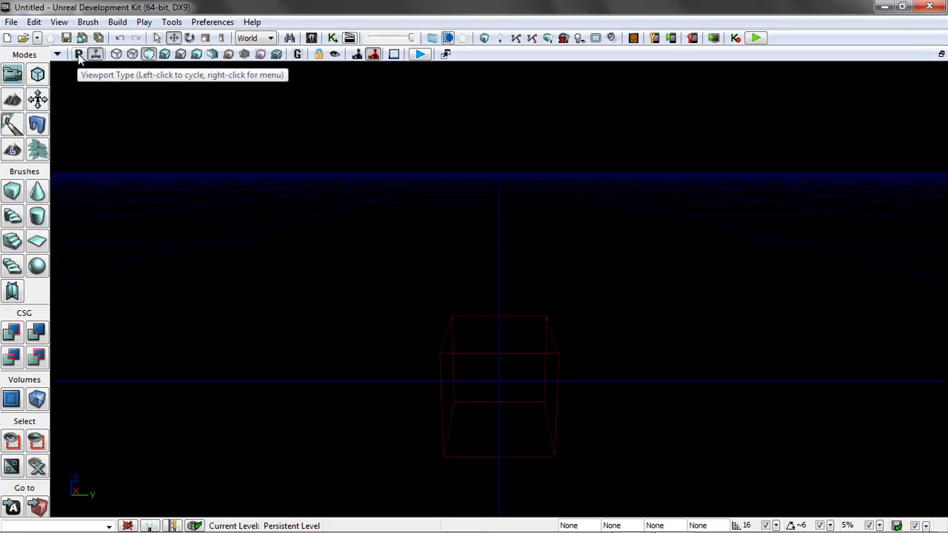
- Show all four viewports and move the camera around in the perspective viewport
left_click(942, 56)
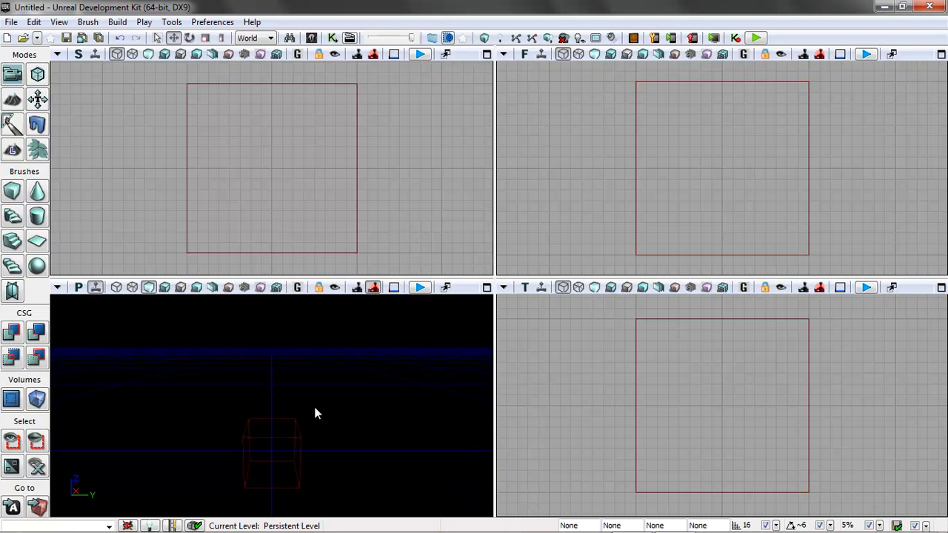
mouse_move(340, 421)
left_mouse_down()
mouse_move(379, 350)
mouse_move(366, 508)
mouse_move(347, 422)
left_mouse_up()
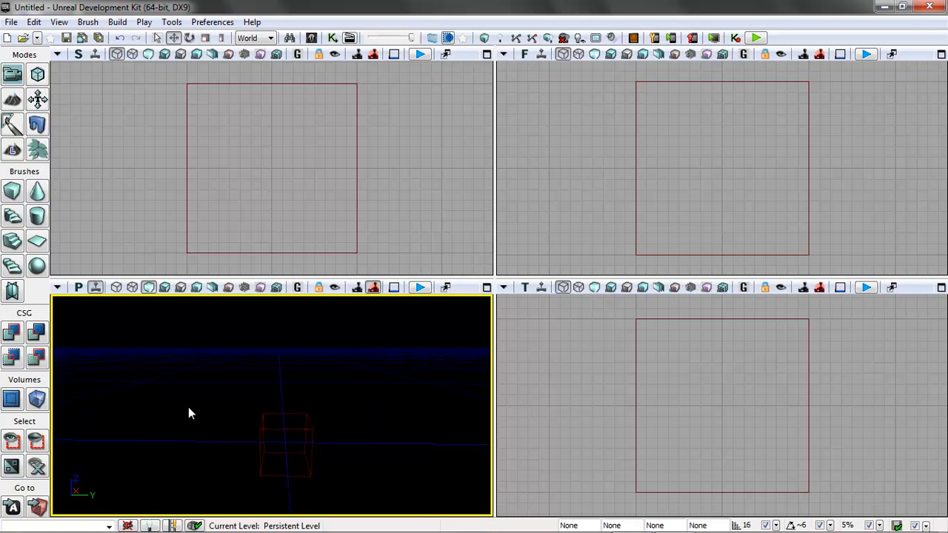
mouse_move(214, 420)
left_mouse_down()
mouse_move(211, 511)
mouse_move(159, 263)
mouse_move(191, 516)
left_mouse_up()
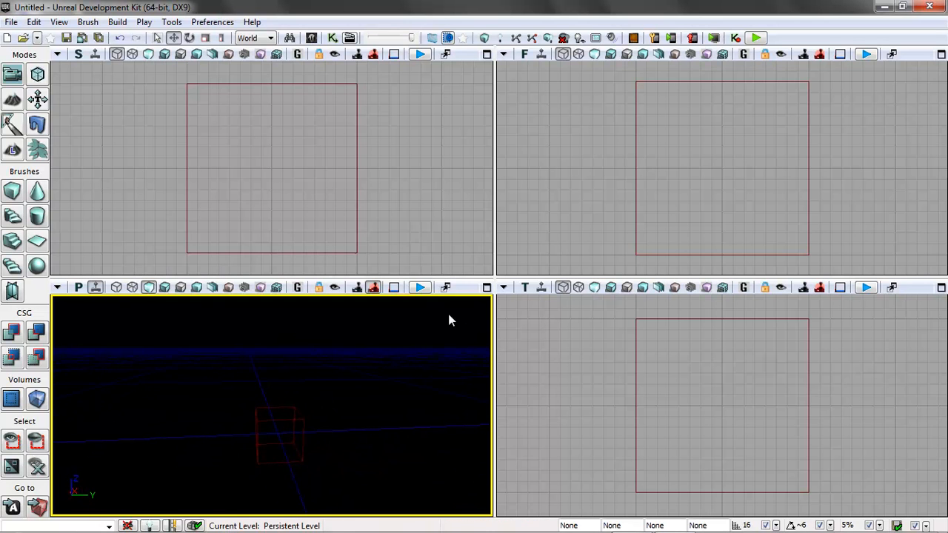
- Maximize the perspective viewport and practise panning, turning and moving the camera around the red builder brush
left_click(486, 288)
mouse_move(410, 450)
left_mouse_down()
mouse_move(379, 142)
mouse_move(414, 518)
mouse_move(499, 465)
mouse_move(558, 46)
mouse_move(367, 63)
left_mouse_up()
mouse_move(349, 347)
right_mouse_down()
mouse_move(437, 179)
mouse_move(400, 118)
mouse_move(420, 98)
mouse_move(438, 209)
mouse_move(427, 173)
mouse_move(347, 336)
right_mouse_up()
mouse_move(355, 362)
middle_mouse_down()
mouse_move(348, 528)
mouse_move(367, 131)
mouse_move(343, 52)
mouse_move(323, 57)
middle_mouse_up()
mouse_move(318, 154)
middle_mouse_down()
mouse_move(309, 528)
mouse_move(300, 508)
mouse_move(283, 57)
mouse_move(300, 54)
middle_mouse_up()
mouse_move(373, 327)
left_mouse_down()
mouse_move(365, 415)
mouse_move(338, 515)
left_mouse_up()
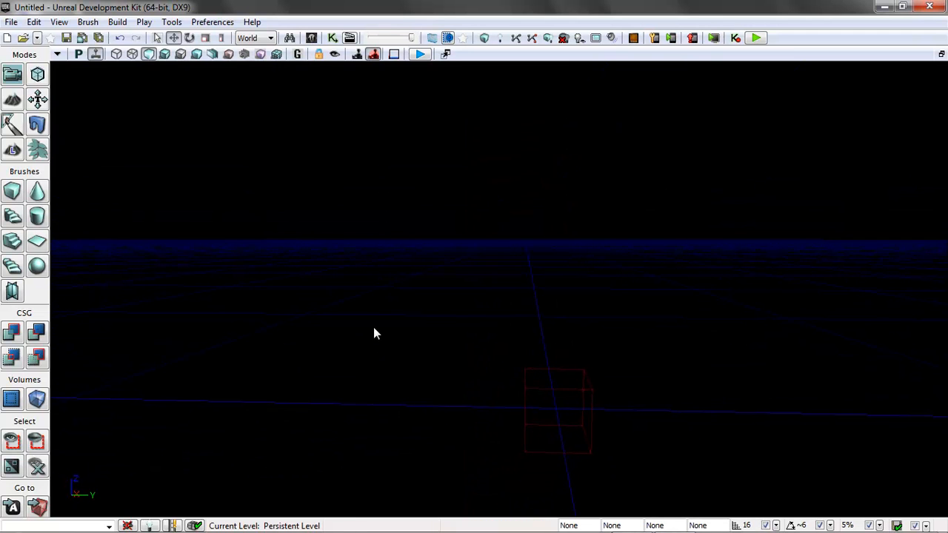
scroll(375, 328, "up", 5)
scroll(375, 328, "down", 2)
key("Down")
key("Left")
key("Right")
left_click_drag(465, 349, 454, 462)
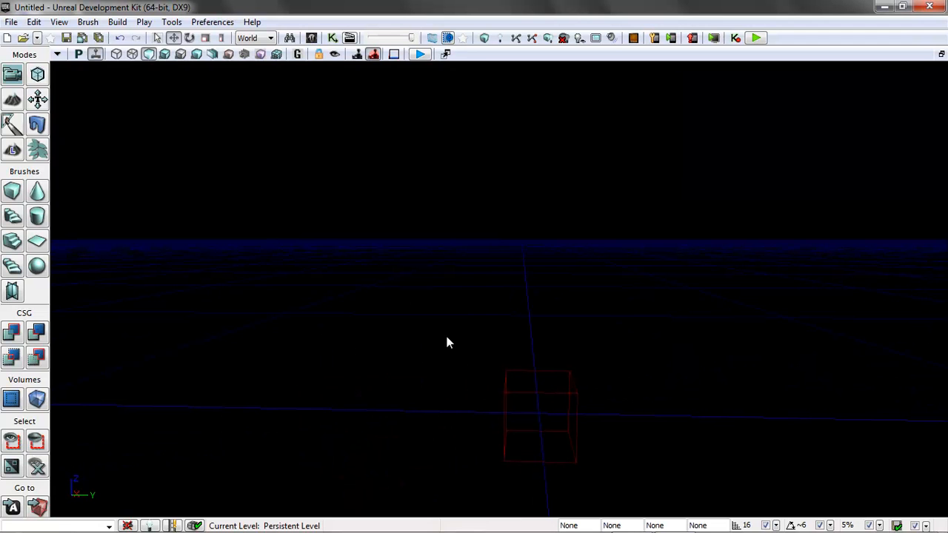
- Return to the four-viewport layout and practise panning and zooming the orthographic views around the builder brush
mouse_move(622, 387)
left_mouse_down()
mouse_move(634, 455)
mouse_move(626, 475)
left_mouse_up()
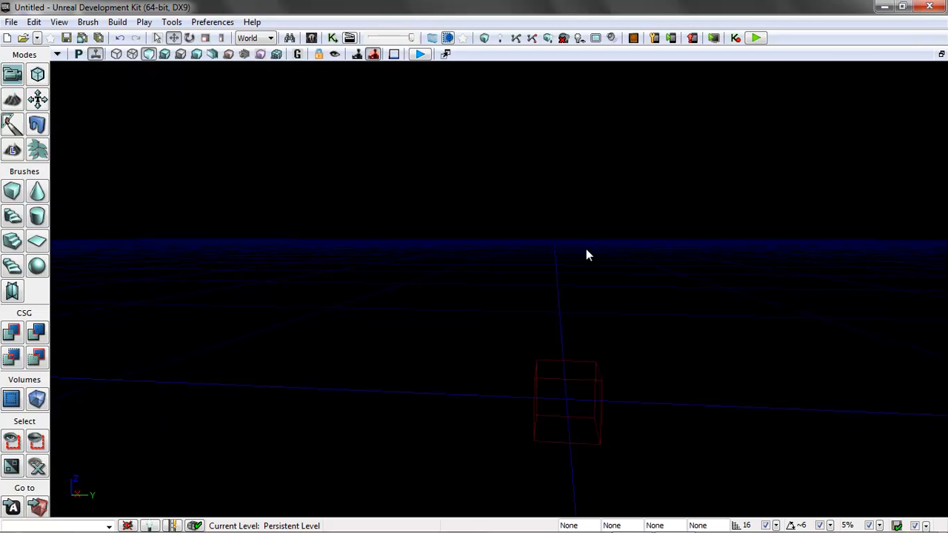
left_click(941, 54)
left_click(368, 175)
left_click_drag(367, 176, 393, 205)
scroll(391, 202, "down", 4)
scroll(391, 196, "up", 2)
scroll(389, 197, "down", 1)
mouse_move(387, 197)
left_mouse_down()
mouse_move(397, 249)
mouse_move(314, 142)
mouse_move(446, 197)
mouse_move(328, 215)
mouse_move(351, 163)
mouse_move(427, 225)
mouse_move(345, 217)
mouse_move(377, 205)
left_mouse_up()
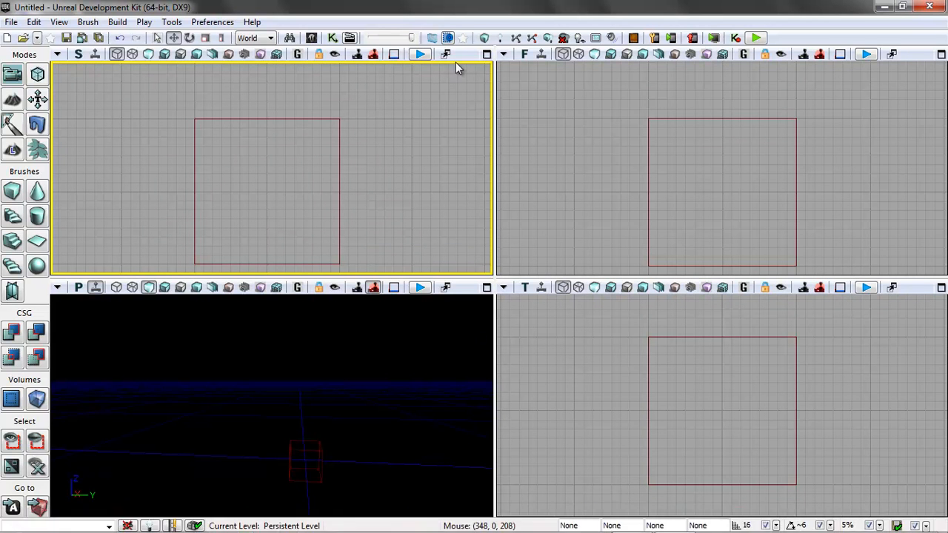
left_click_drag(391, 171, 377, 147)
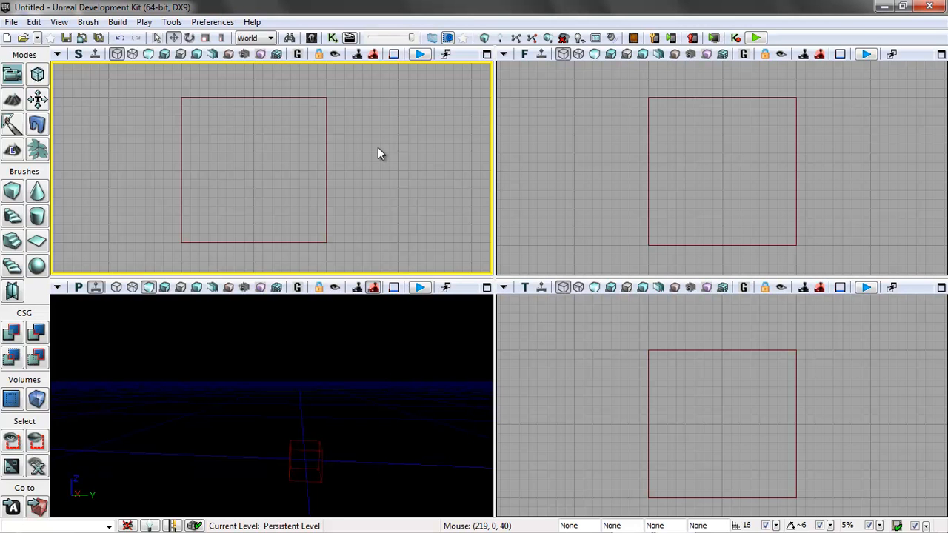
left_click_drag(372, 450, 432, 289)
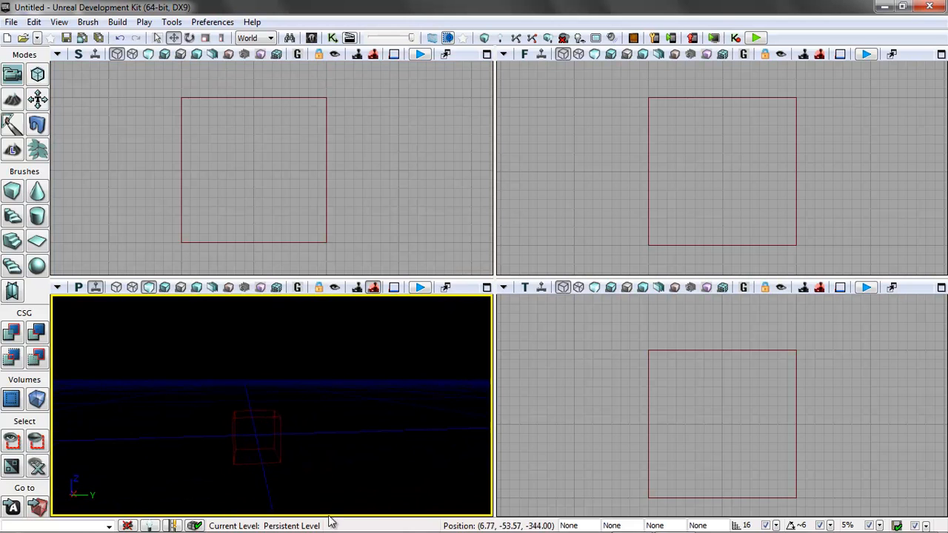
- Select the red builder brush and set its cube dimensions to X 1024, Y 1024 and Z 512
left_click(274, 419)
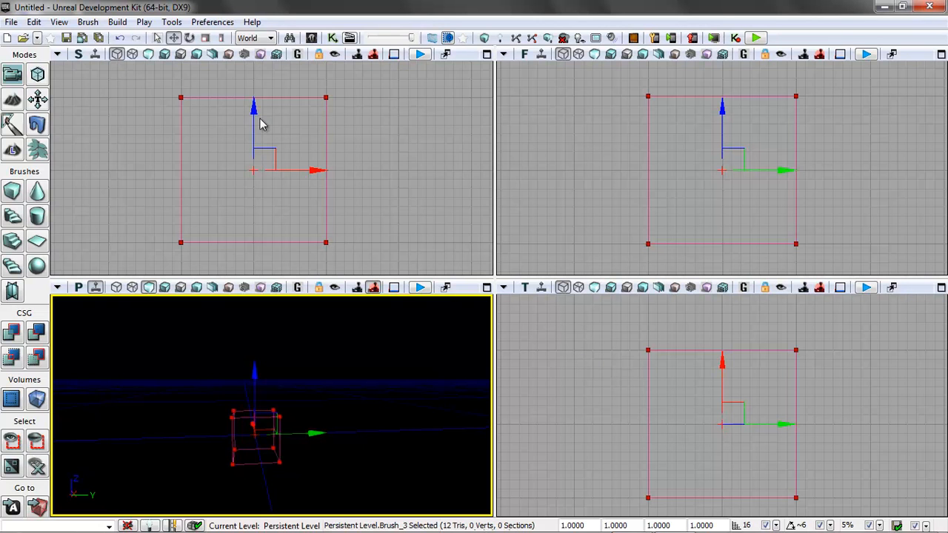
right_click(14, 192)
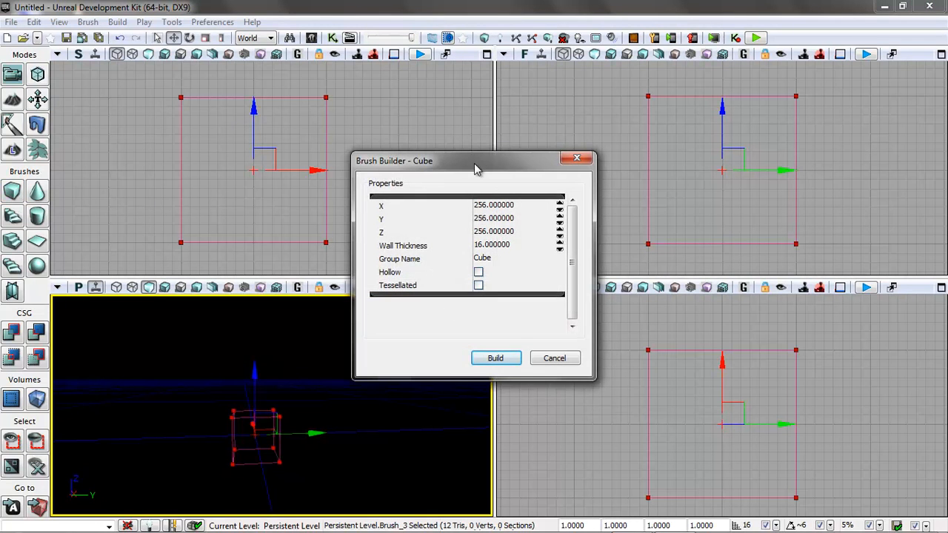
left_click_drag(478, 165, 505, 109)
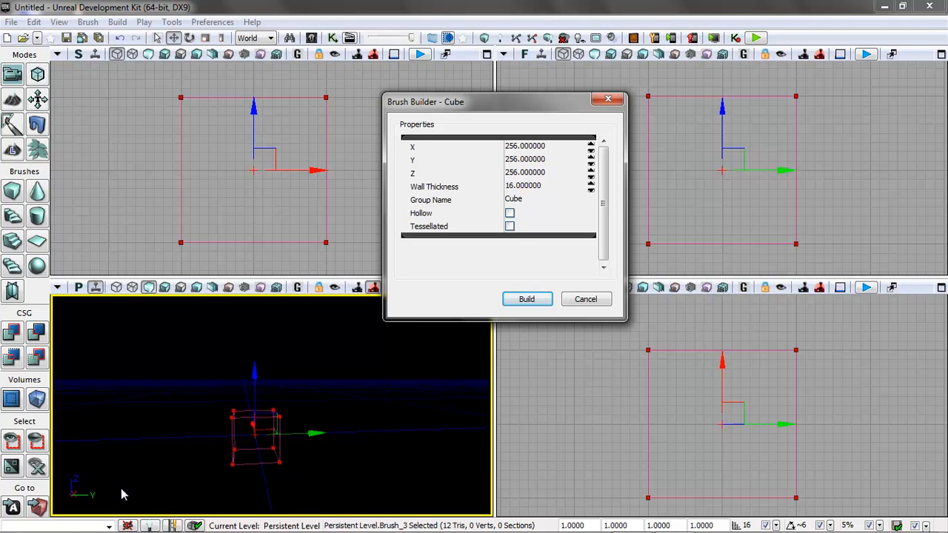
left_click(151, 479)
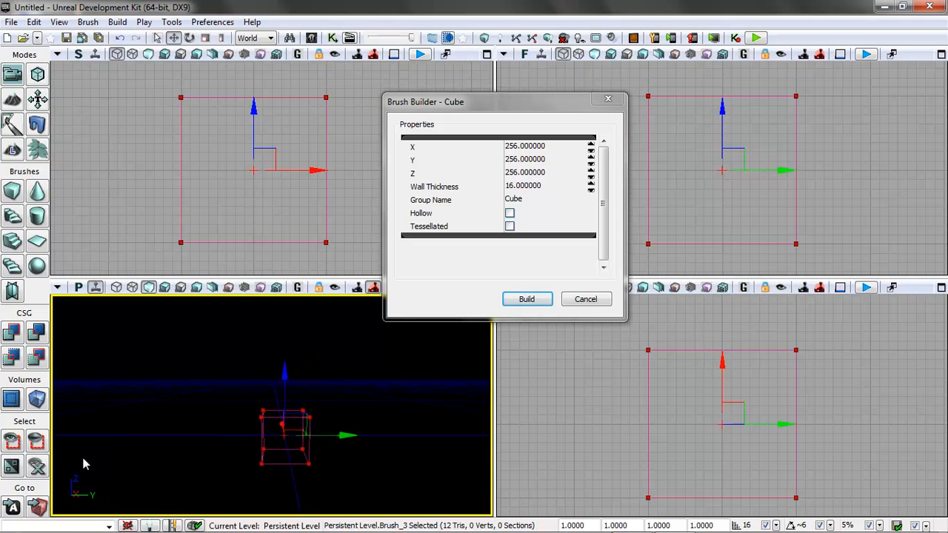
left_click(539, 146)
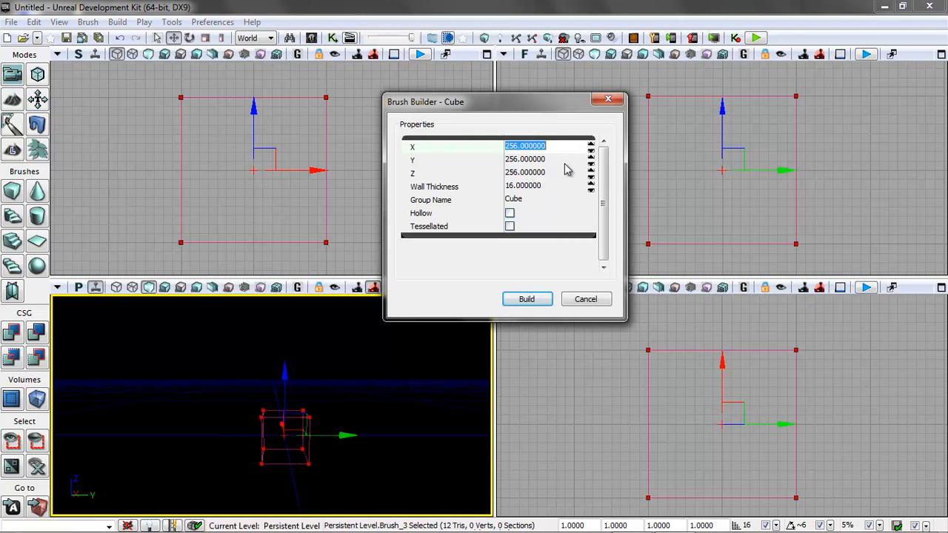
key("Tab")
type("1024")
left_click(538, 146)
type("1")
left_click(550, 160)
left_click(544, 174)
type("5")
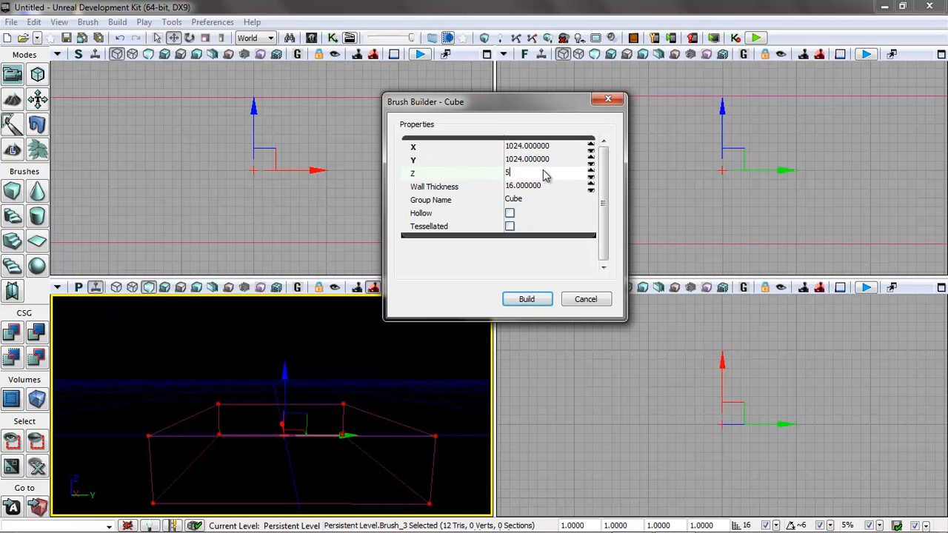
type("12")
left_click(553, 161)
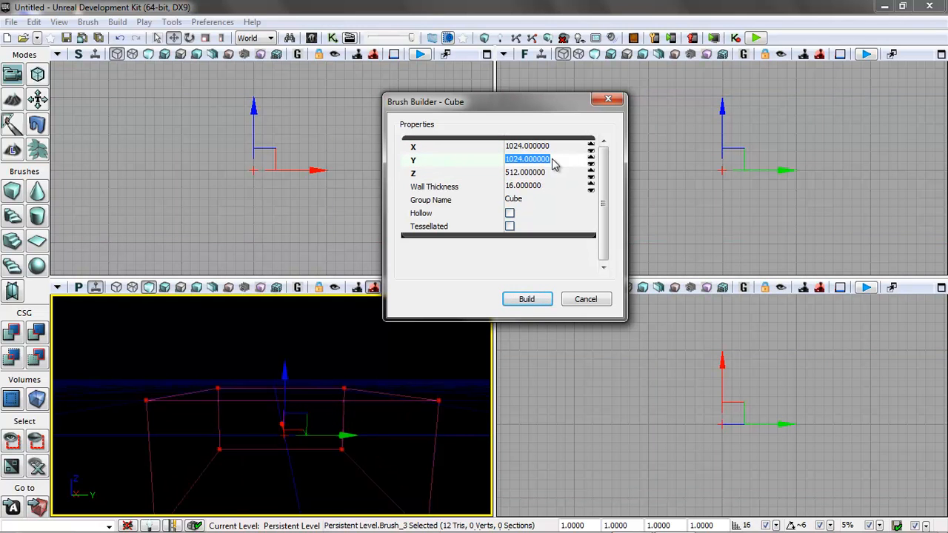
- Close the cube brush settings and add the builder brush to the level as solid geometry with CSG Add
left_click_drag(457, 423, 445, 462)
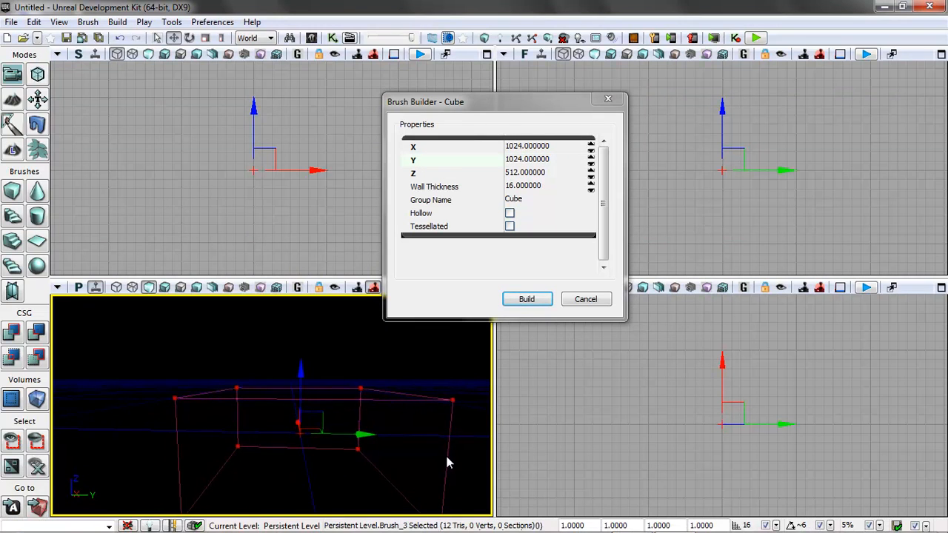
middle_click_drag(467, 417, 492, 517)
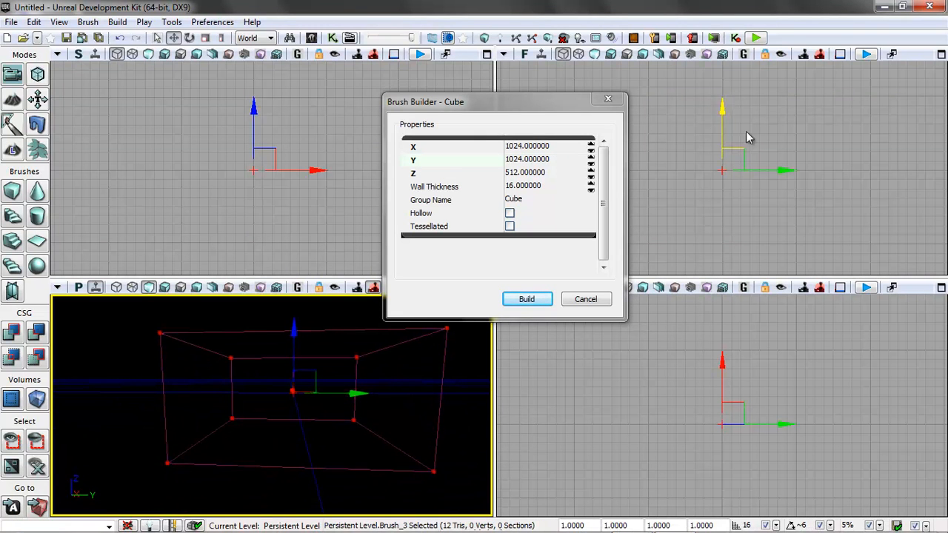
mouse_move(291, 206)
left_mouse_down()
mouse_move(245, 212)
mouse_move(263, 211)
left_mouse_up()
scroll(294, 196, "down", 4)
scroll(291, 194, "down", 3)
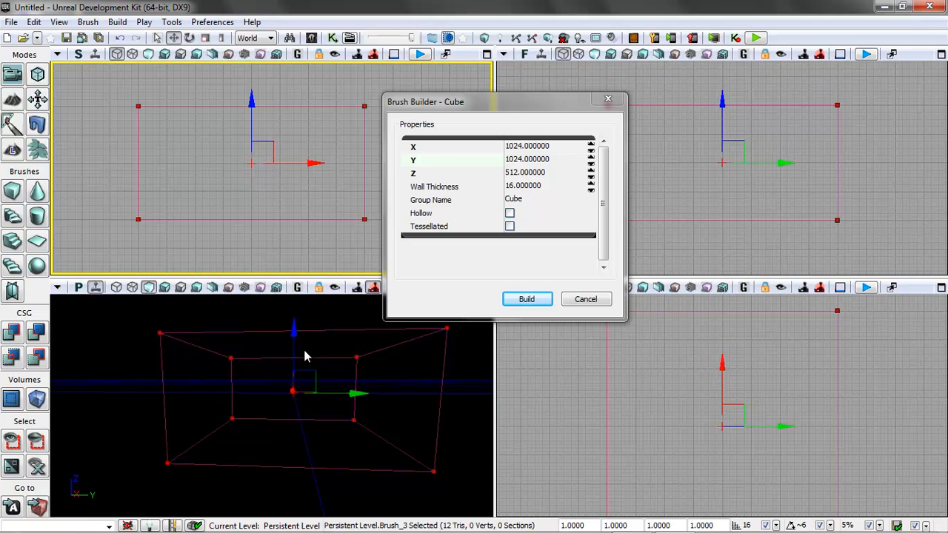
left_click(585, 300)
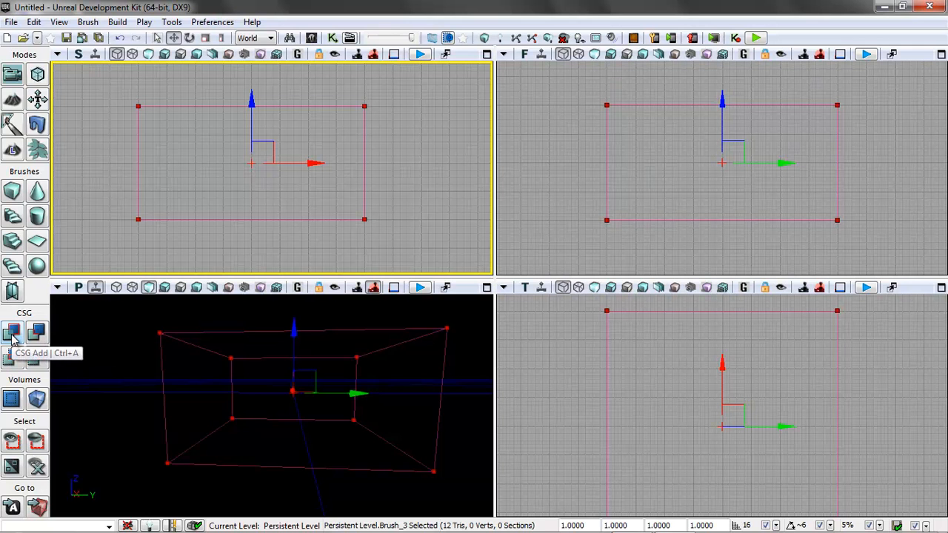
left_click(12, 335)
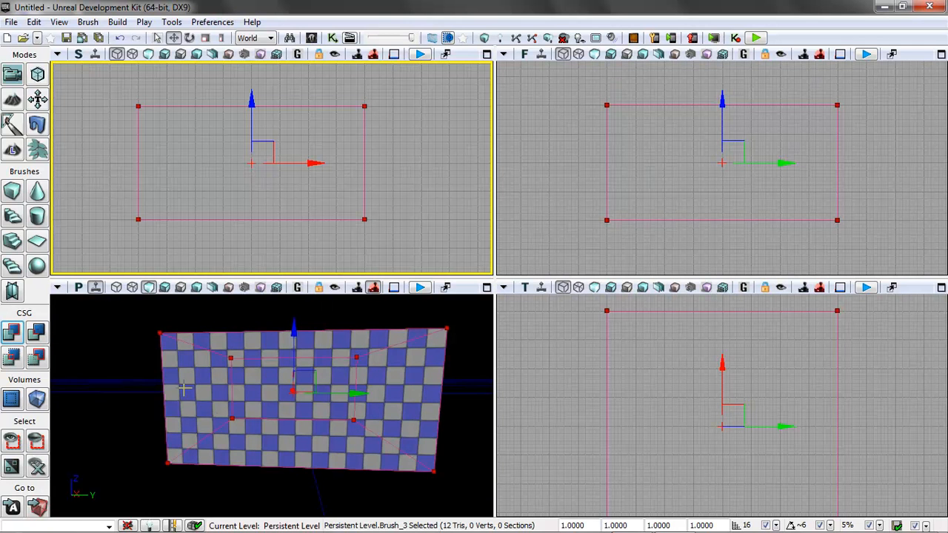
- Slide the builder brush aside along the Y axis to inspect the solid block, and move it back into place
left_click_drag(355, 391, 189, 392)
middle_click_drag(338, 394, 419, 294)
mouse_move(341, 419)
right_mouse_down()
mouse_move(334, 522)
mouse_move(334, 428)
right_mouse_up()
mouse_move(340, 418)
left_mouse_down()
mouse_move(263, 489)
mouse_move(318, 473)
left_mouse_up()
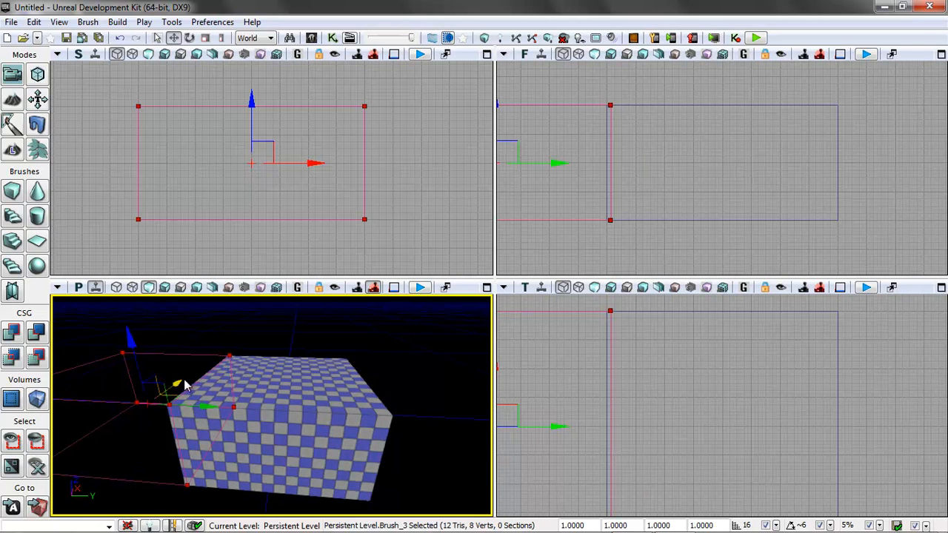
left_click_drag(556, 163, 781, 163)
left_click_drag(404, 366, 408, 298)
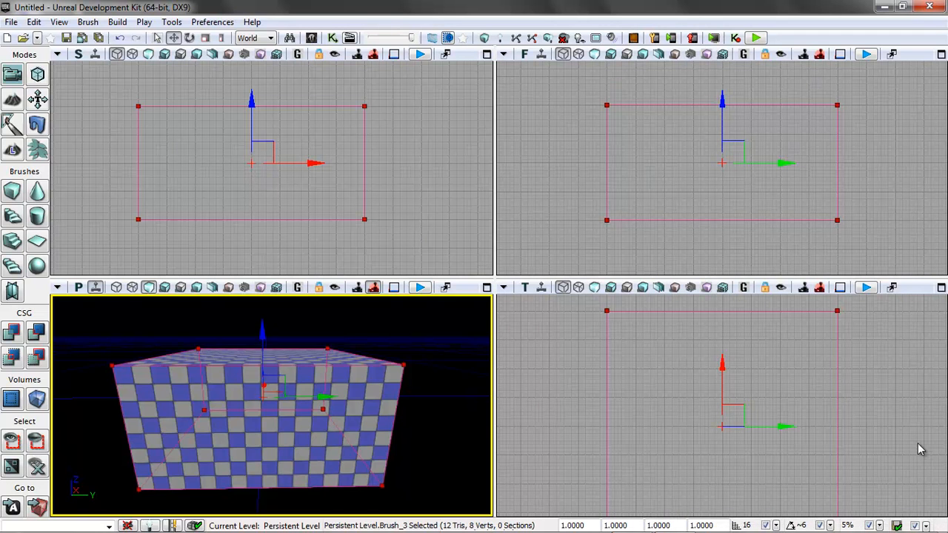
- Set the scale grid snap to 2 percent and scale the builder brush down uniformly so it sits just inside the block
left_click(879, 524)
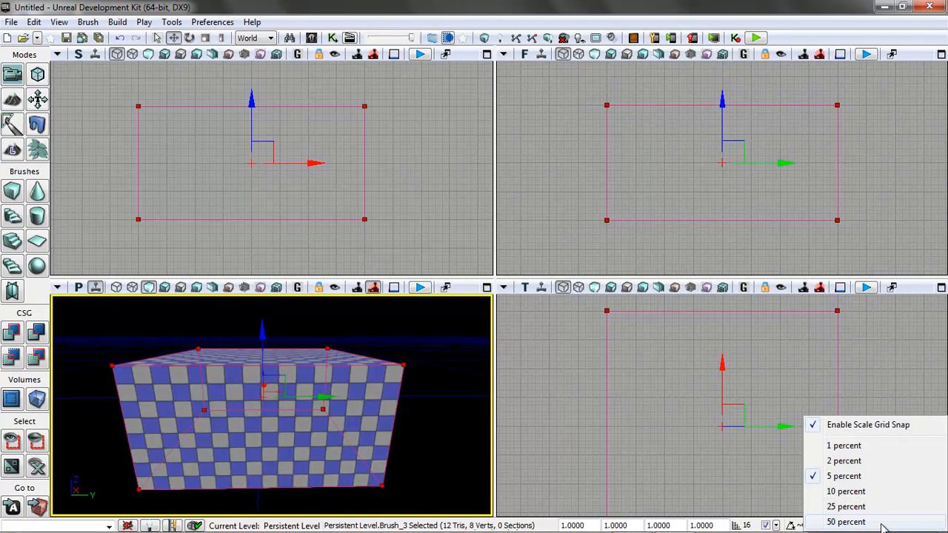
left_click(857, 461)
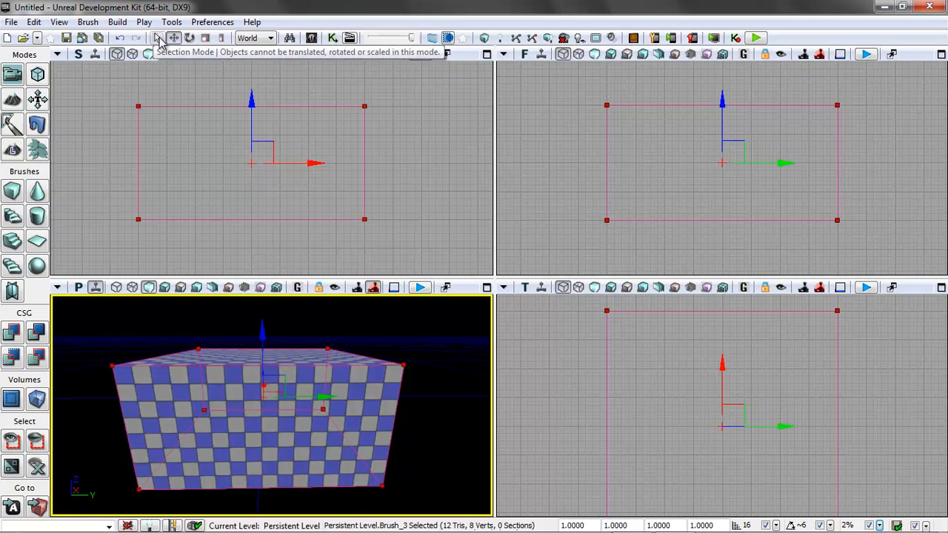
left_click(206, 38)
left_click(319, 165)
left_click_drag(320, 164, 312, 164)
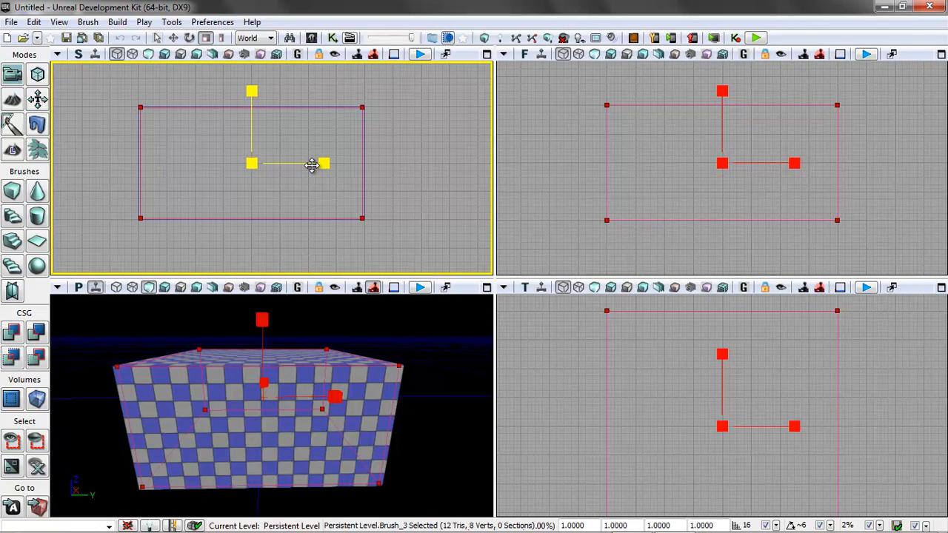
left_click_drag(310, 164, 322, 164)
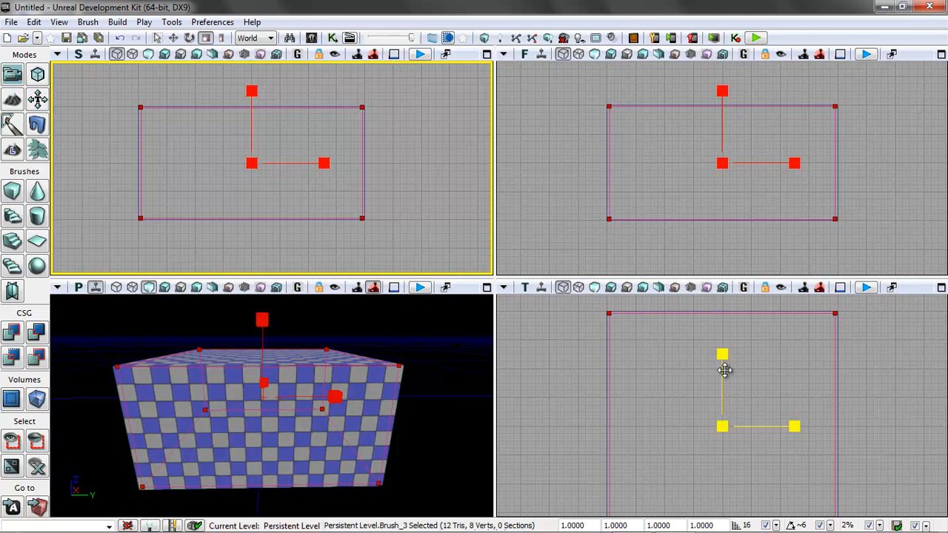
- Reduce the builder brush's height slightly along the Z axis with non-uniform scaling
scroll(627, 174, "up", 3)
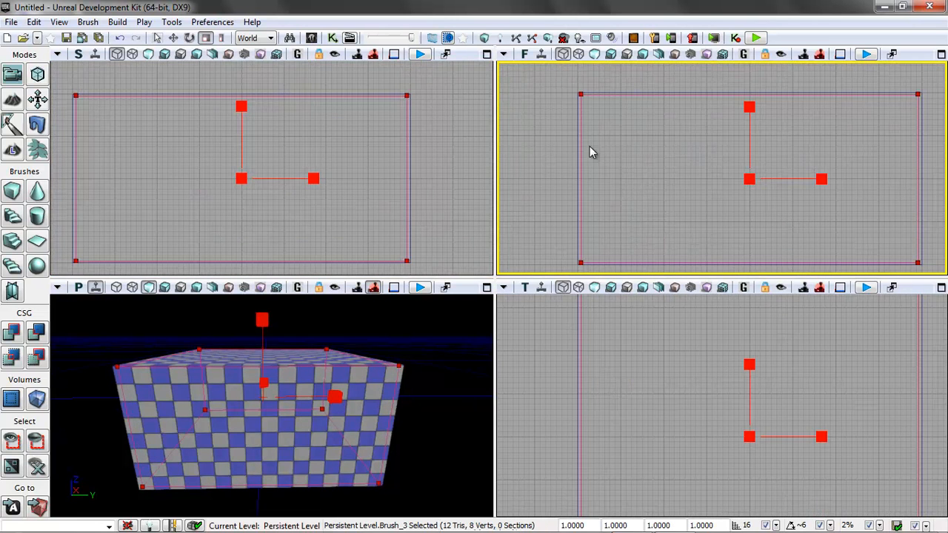
scroll(627, 182, "up", 3)
left_click_drag(613, 150, 669, 193)
scroll(611, 215, "down", 2)
mouse_move(371, 200)
left_mouse_down()
mouse_move(411, 160)
mouse_move(384, 177)
mouse_move(407, 193)
left_mouse_up()
scroll(408, 165, "down", 1)
scroll(395, 169, "down", 1)
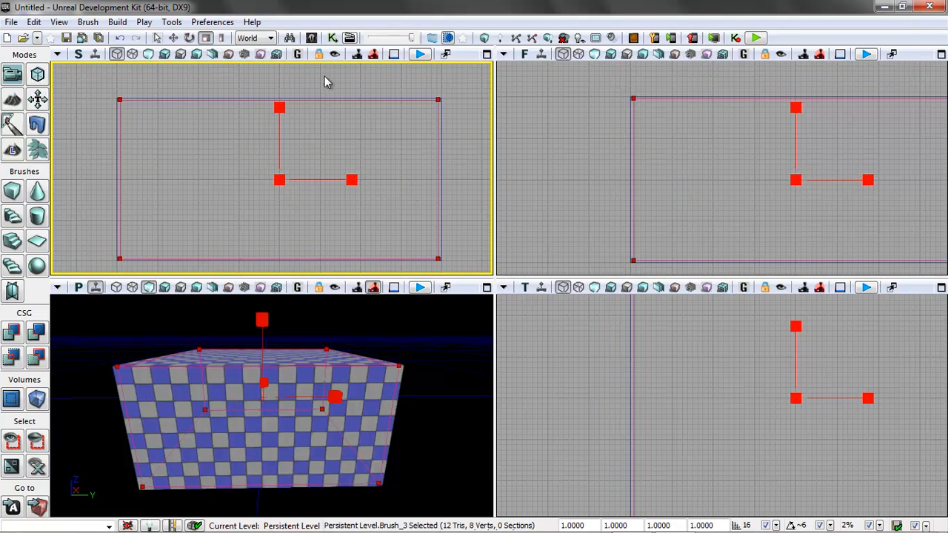
left_click(223, 39)
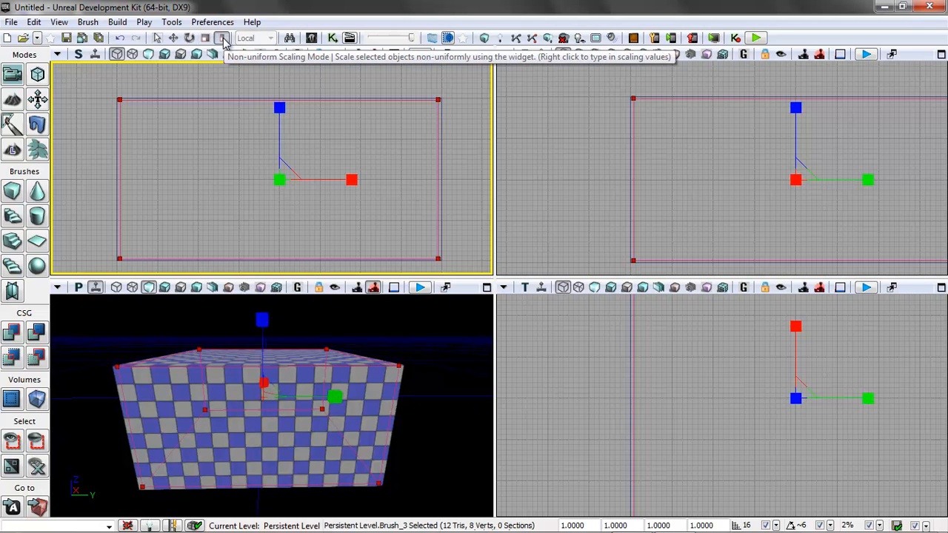
left_click_drag(278, 109, 278, 127)
mouse_move(347, 183)
left_mouse_down()
mouse_move(334, 184)
mouse_move(350, 180)
left_mouse_up()
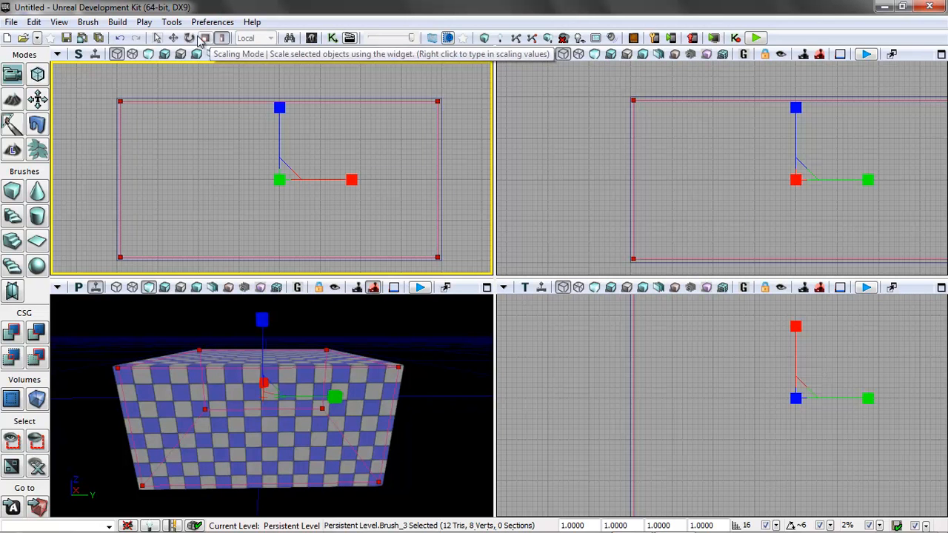
- Hollow out the solid block with CSG Subtract and move the perspective camera inside the room
left_click_drag(745, 397, 650, 411)
scroll(641, 437, "down", 3)
scroll(656, 413, "down", 1)
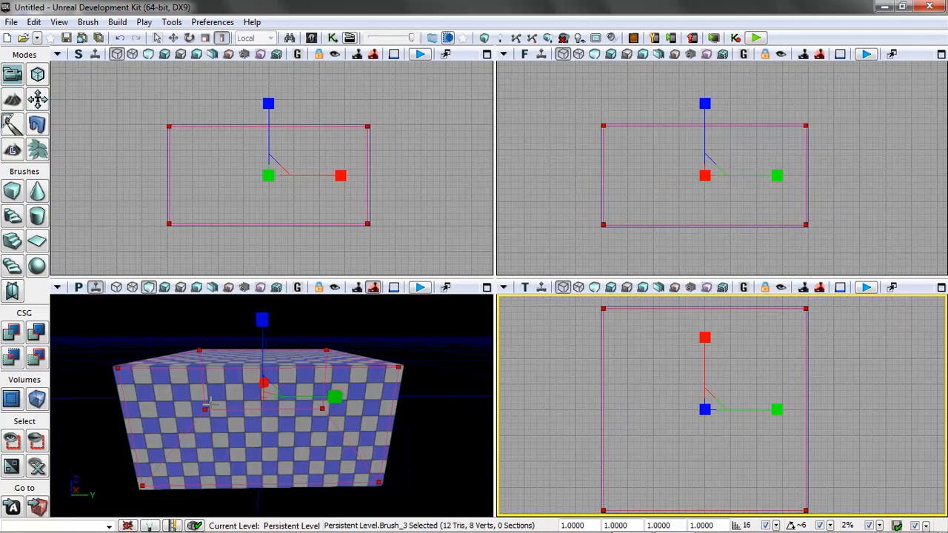
left_click(38, 335)
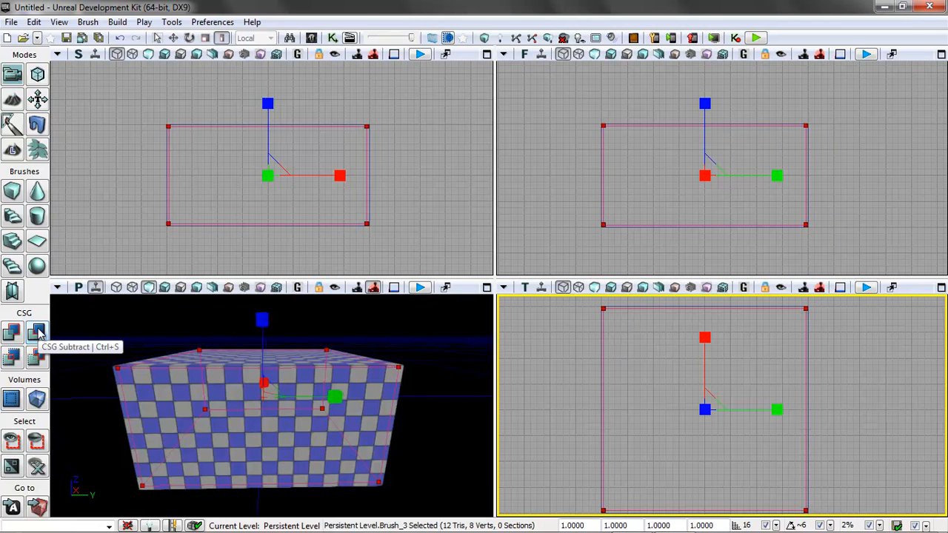
left_click_drag(262, 441, 203, 463)
mouse_move(203, 463)
right_mouse_down()
mouse_move(432, 473)
mouse_move(493, 463)
mouse_move(474, 384)
mouse_move(370, 358)
mouse_move(238, 456)
mouse_move(355, 359)
mouse_move(388, 444)
mouse_move(450, 437)
right_mouse_up()
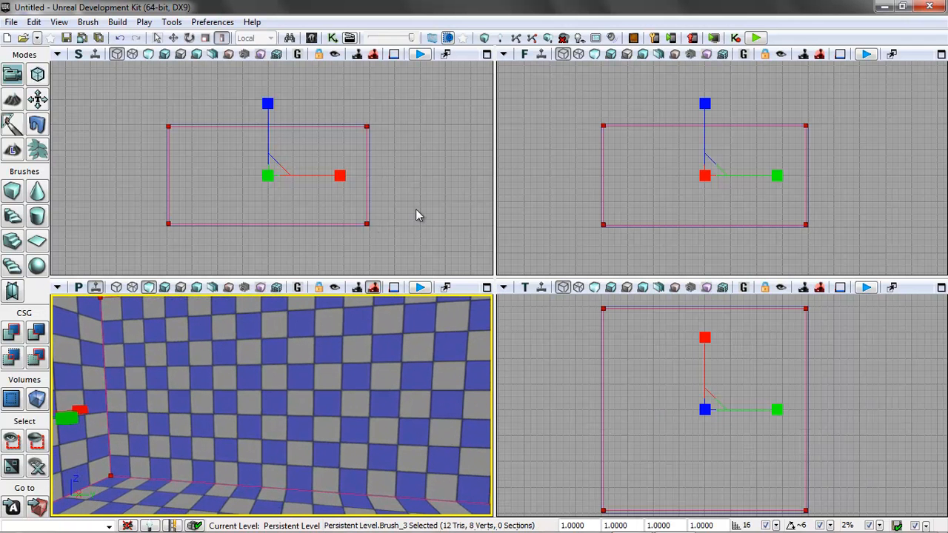
right_click_drag(259, 434, 123, 480)
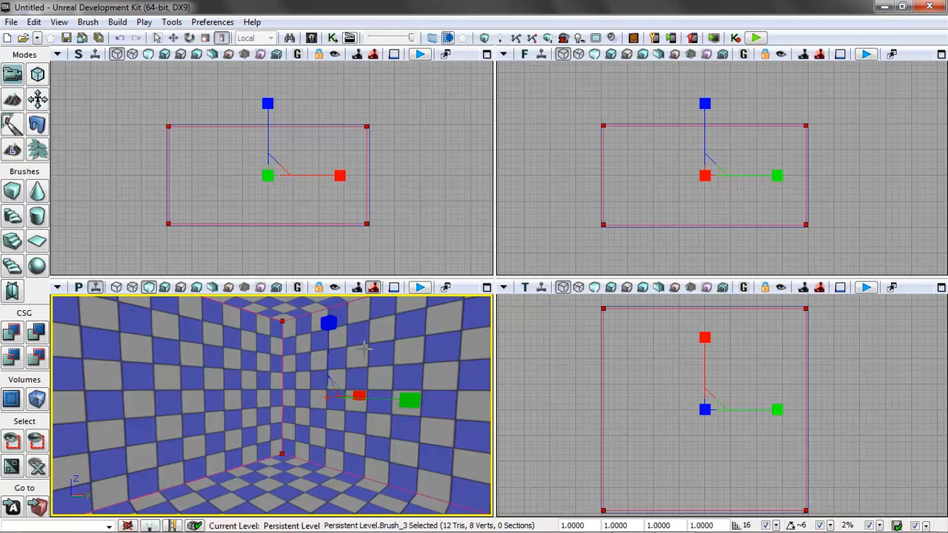
- Playtest the level from a point on the room's floor with Play from Here, and close the preview
left_click(420, 288)
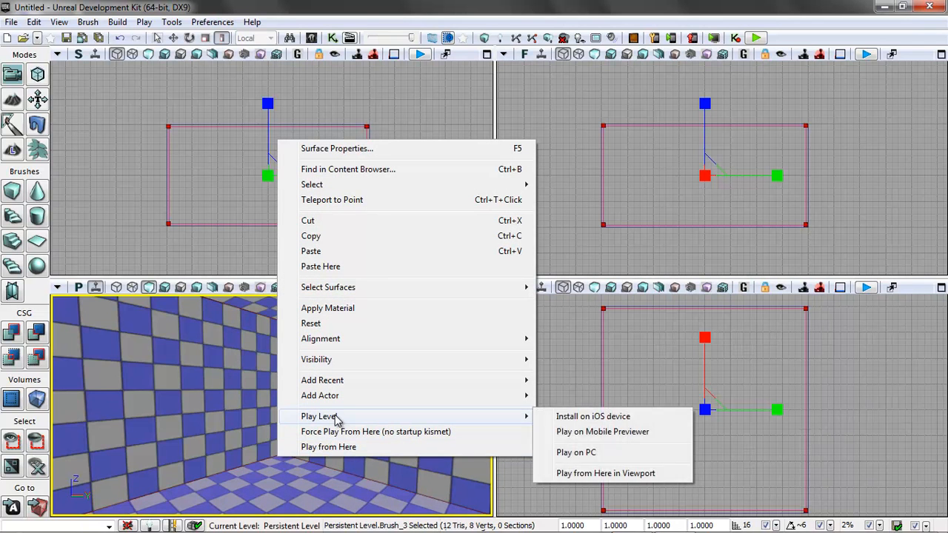
left_click(340, 449)
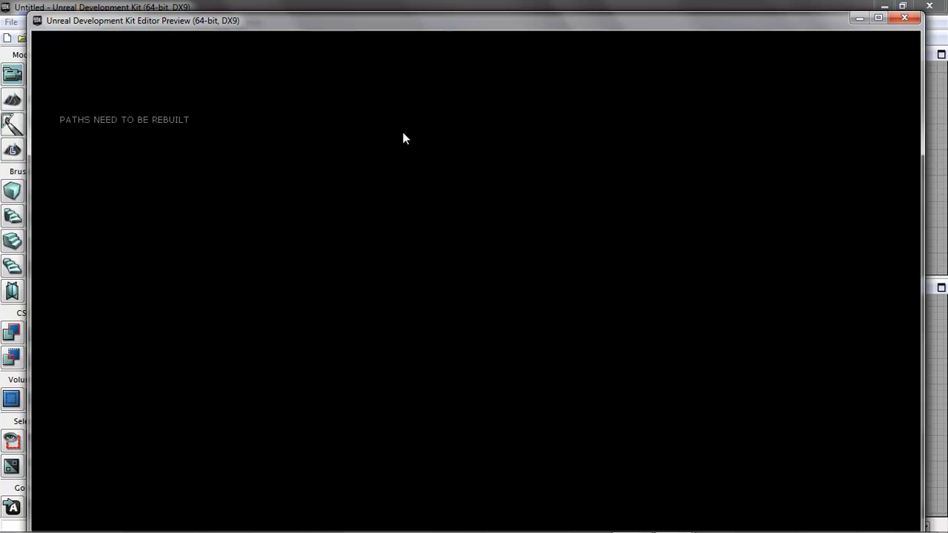
key("Escape")
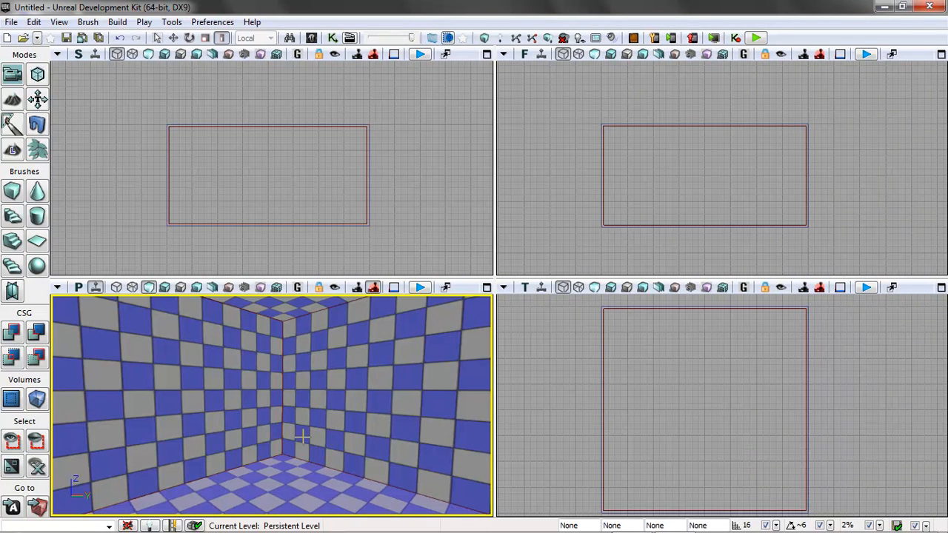
- Compare the perspective viewport's Wireframe, Brush Wireframe and Unlit modes, and finish in Lit mode
left_click(132, 289)
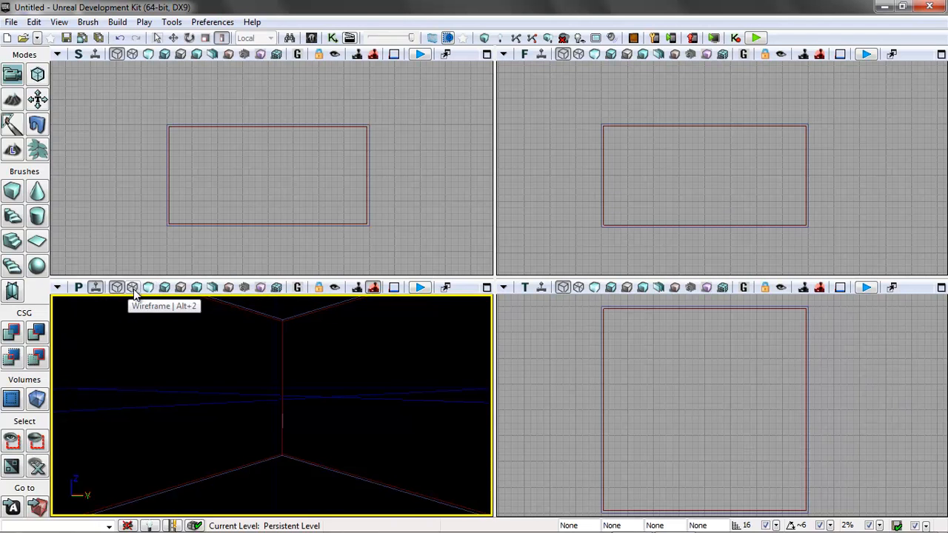
left_click(116, 288)
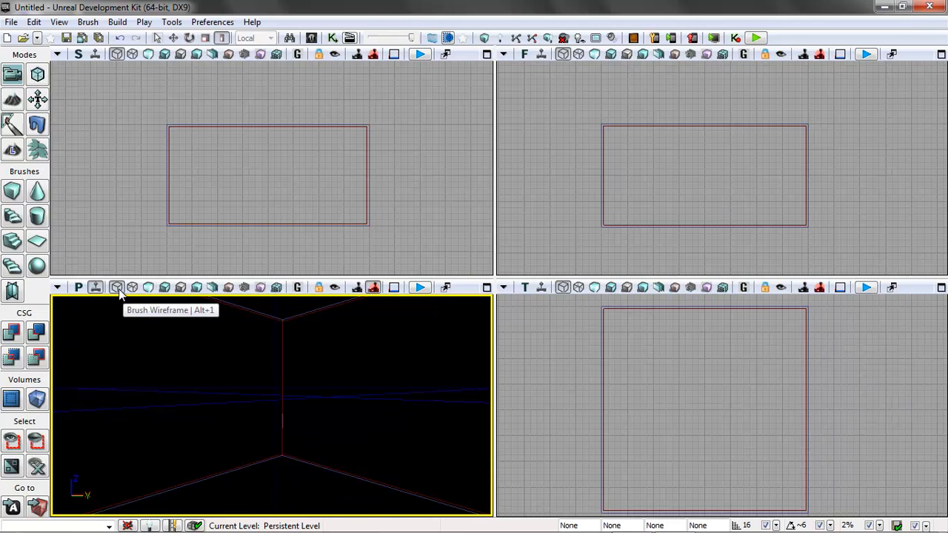
left_click(150, 294)
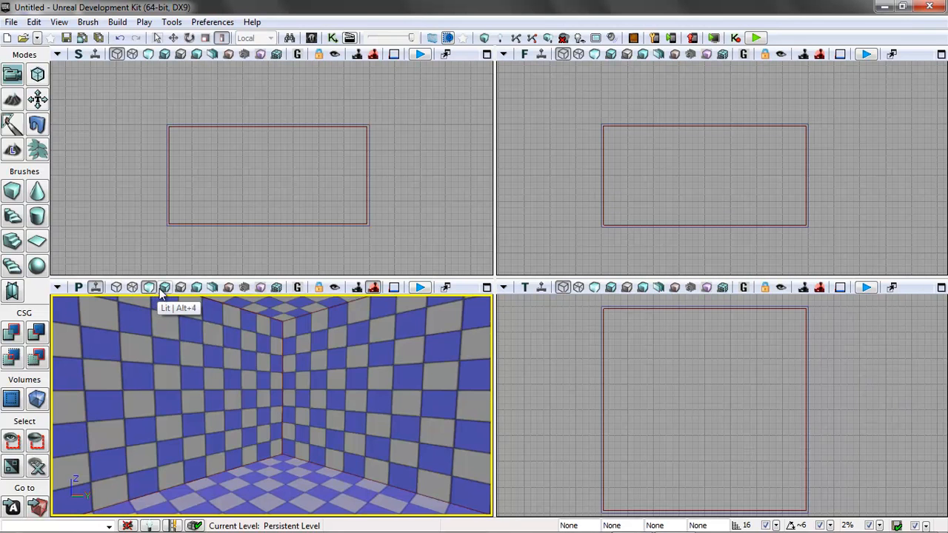
left_click(167, 293)
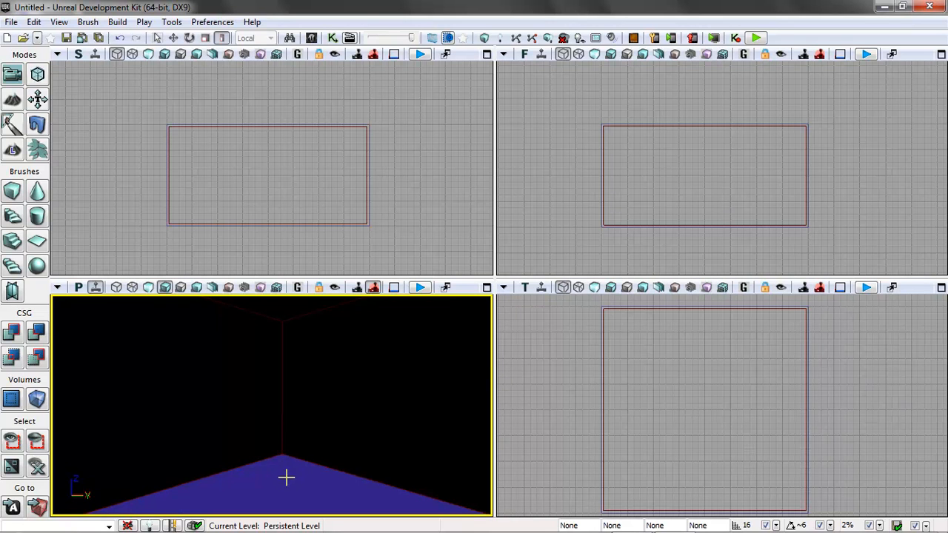
- Add a point light actor at the floor near the room's far corner
left_click_drag(283, 476, 334, 471)
right_click(314, 457)
mouse_move(385, 381)
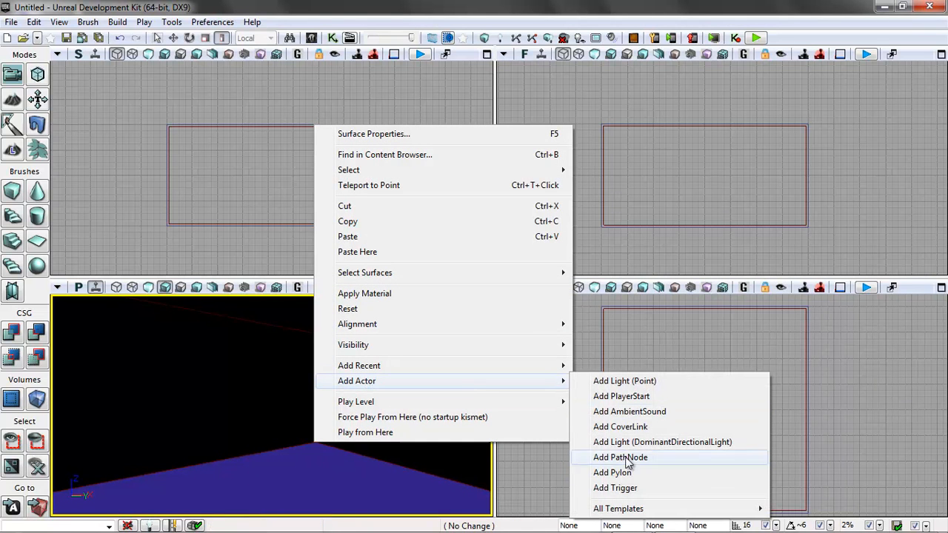
left_click(638, 382)
- Raise the point light off the floor into the upper part of the room with the translate tool
left_click(172, 38)
left_click_drag(307, 389, 353, 388)
left_click_drag(334, 447, 356, 285)
left_click_drag(319, 397, 325, 332)
left_click_drag(370, 377, 345, 413)
left_click_drag(290, 358, 405, 360)
- Try raising the point light up to the ceiling surface in the front viewport
left_click_drag(760, 194, 779, 225)
scroll(796, 208, "up", 3)
left_click_drag(745, 191, 786, 233)
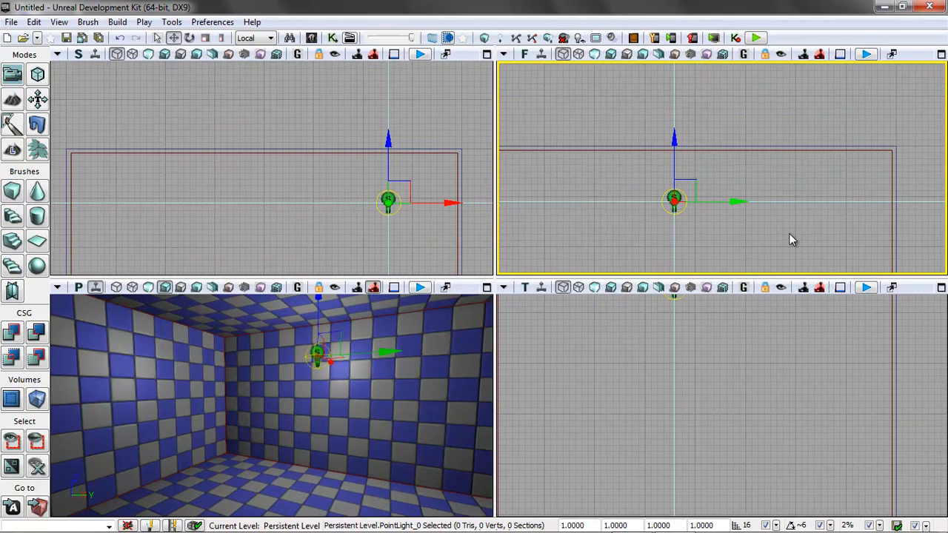
scroll(786, 226, "up", 2)
left_click_drag(619, 152, 624, 72)
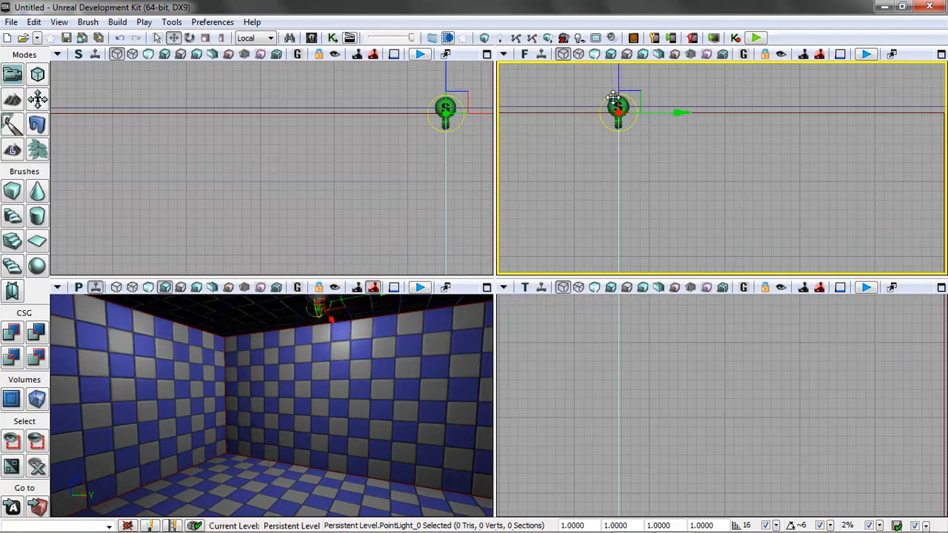
left_click_drag(673, 148, 752, 211)
scroll(752, 211, "up", 3)
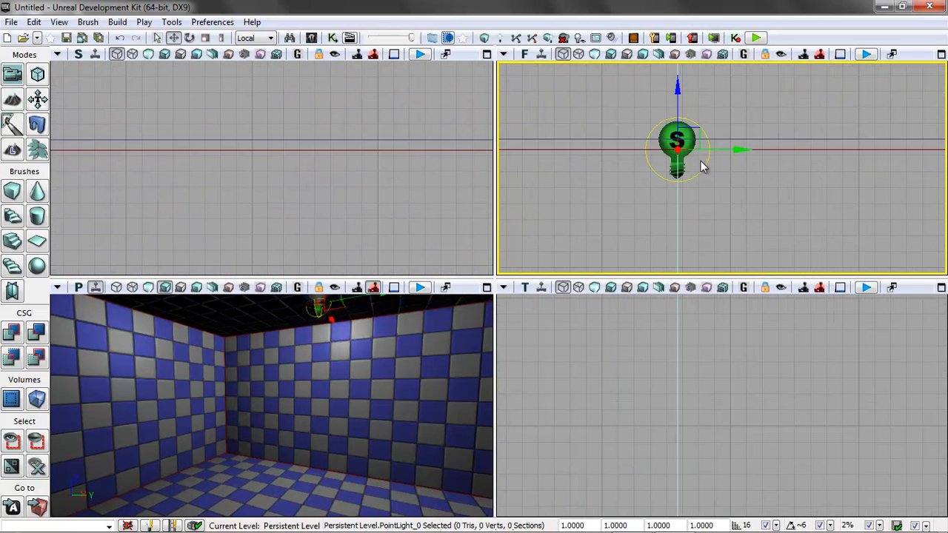
scroll(749, 188, "down", 9)
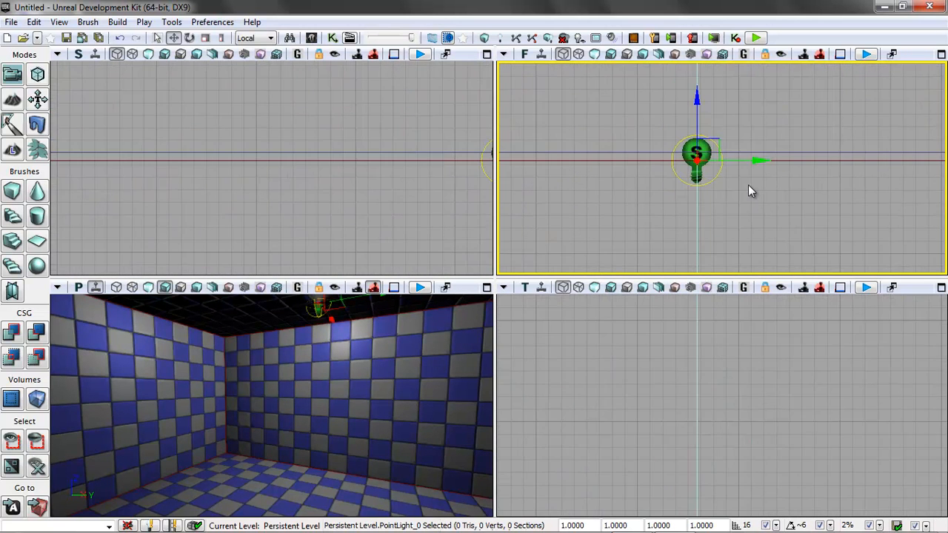
left_click_drag(789, 225, 772, 174)
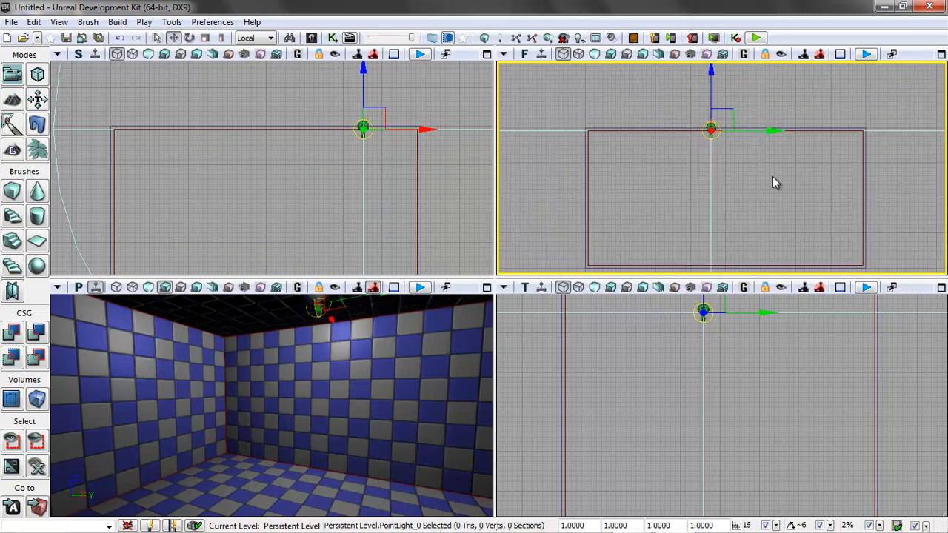
- Lower the point light to just below the ceiling and shift it along X toward the room's centre
scroll(772, 176, "down", 2)
left_click_drag(719, 97, 720, 122)
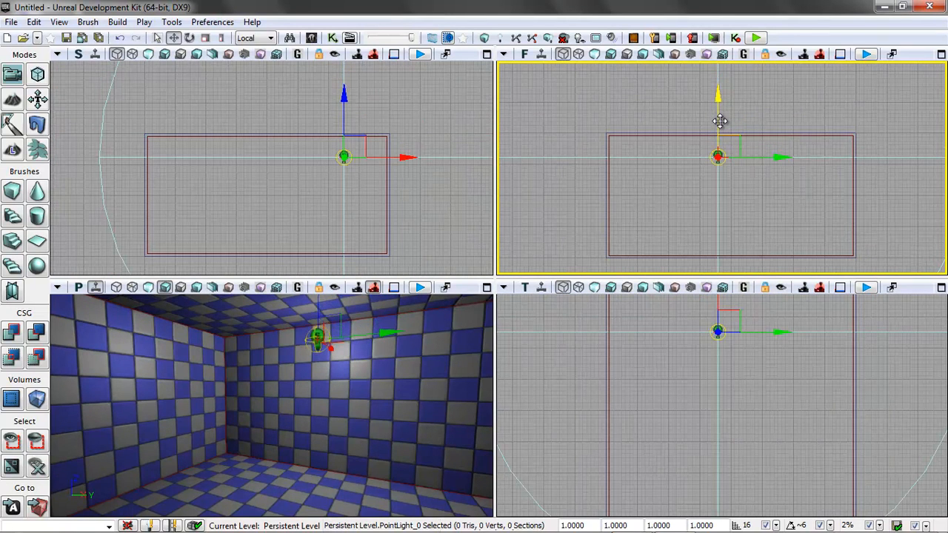
left_click_drag(411, 156, 360, 153)
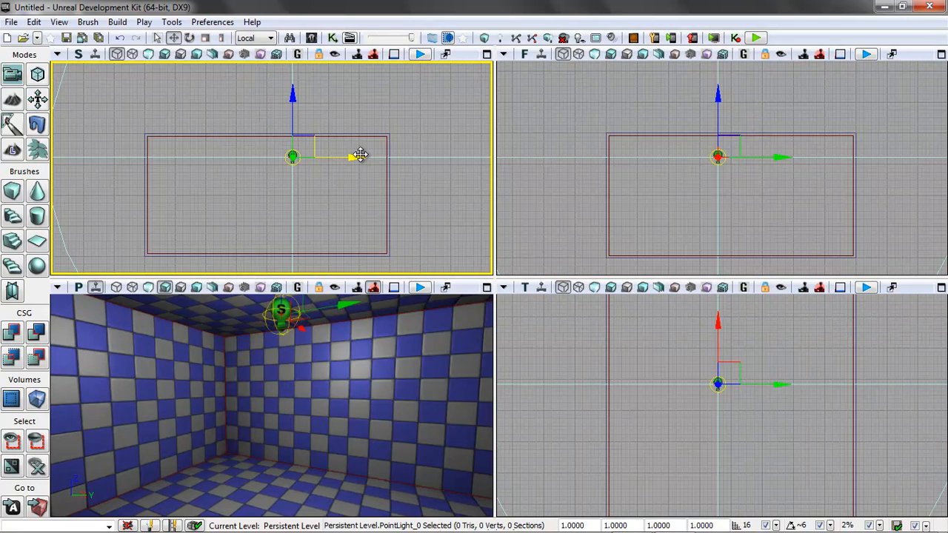
- Playtest the lit room inside the perspective viewport and end the preview
mouse_move(271, 461)
left_mouse_down()
mouse_move(228, 486)
mouse_move(265, 459)
left_mouse_up()
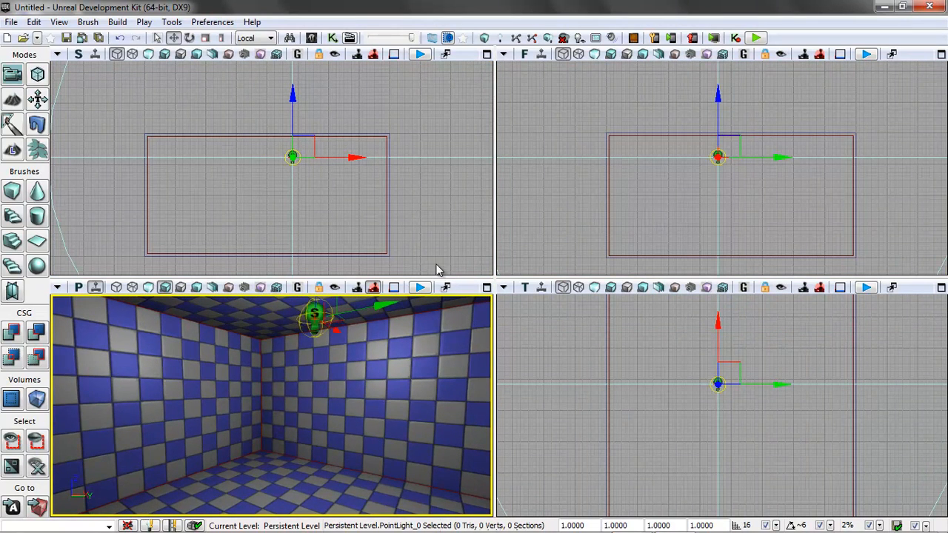
left_click(417, 289)
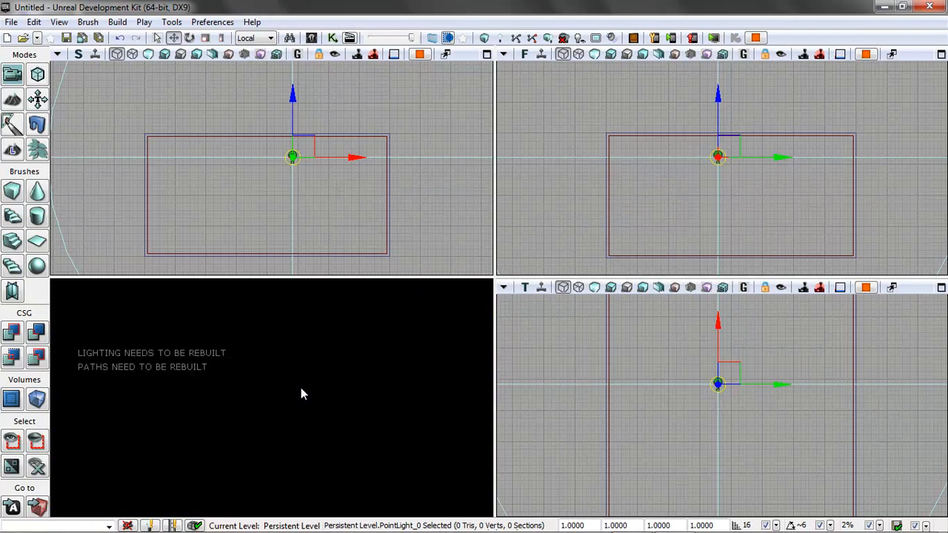
key("Escape")
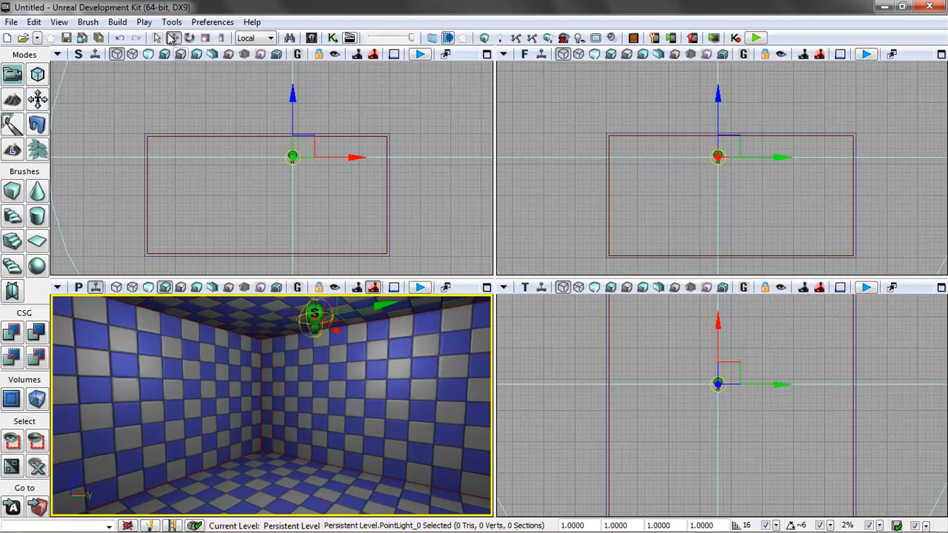
- Run Build All on the map and check the lighting build's status in Swarm Agent
left_click(117, 24)
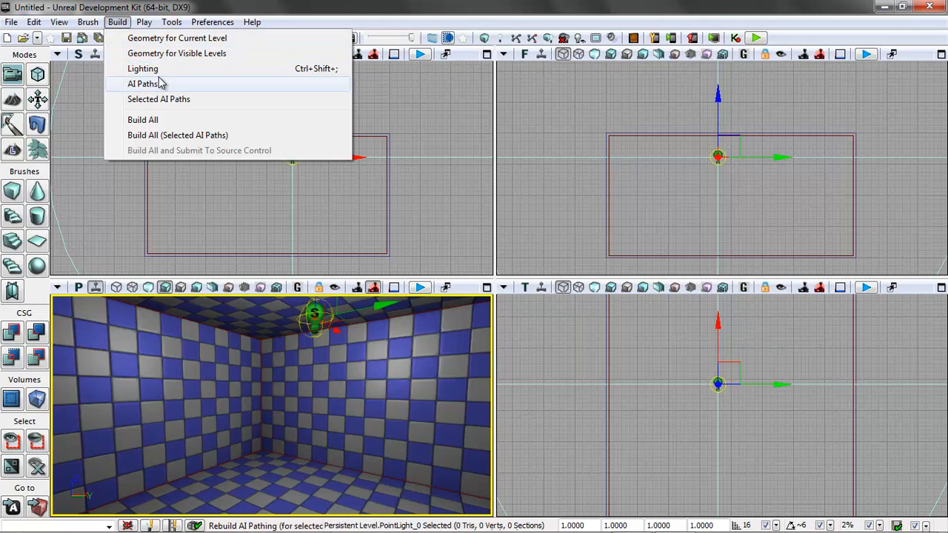
left_click(159, 124)
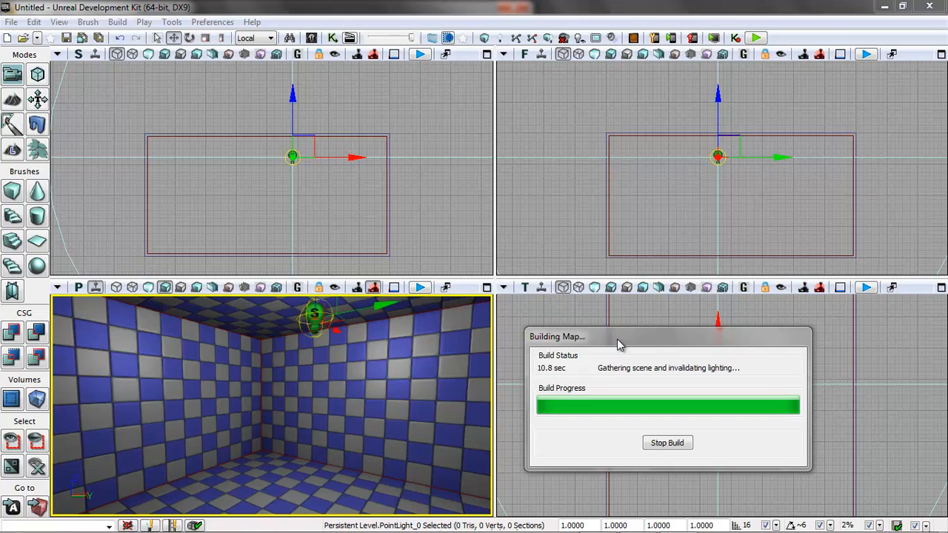
mouse_move(593, 528)
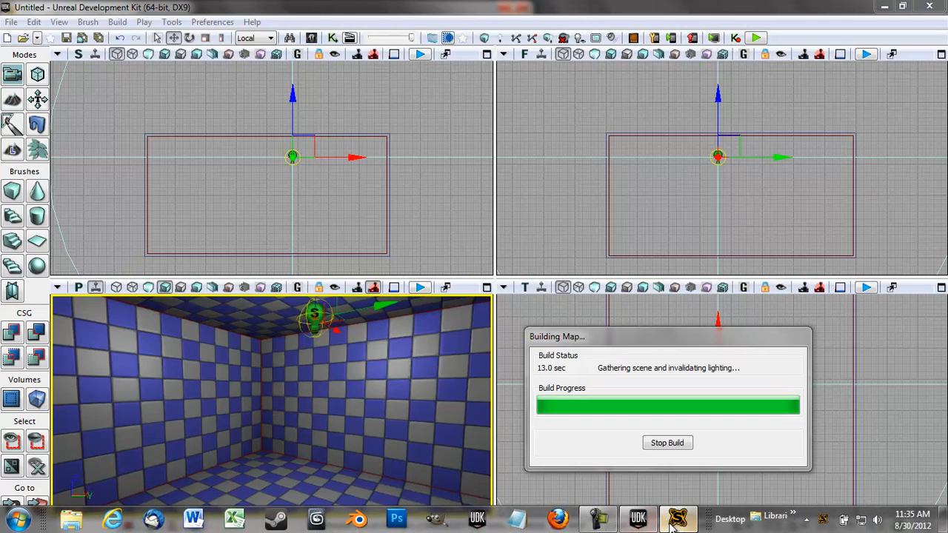
mouse_move(675, 520)
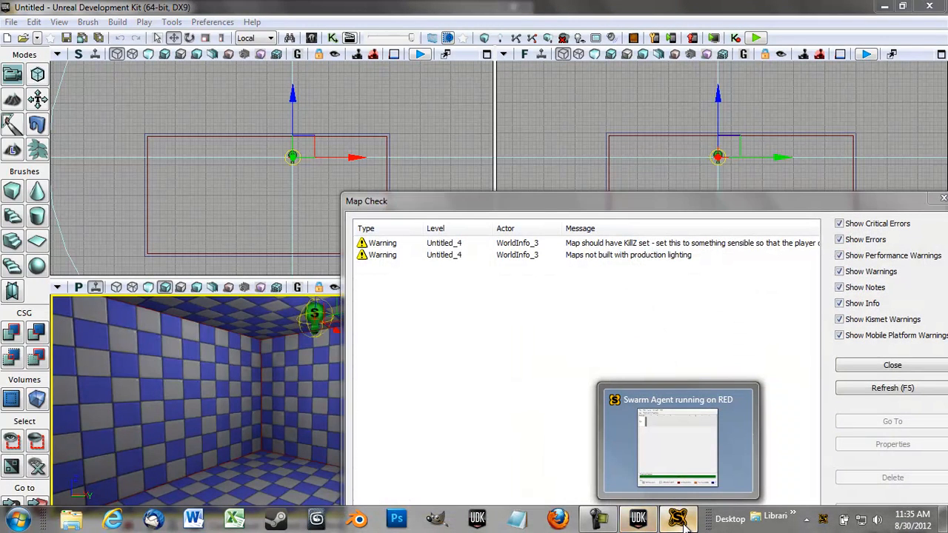
left_click(702, 483)
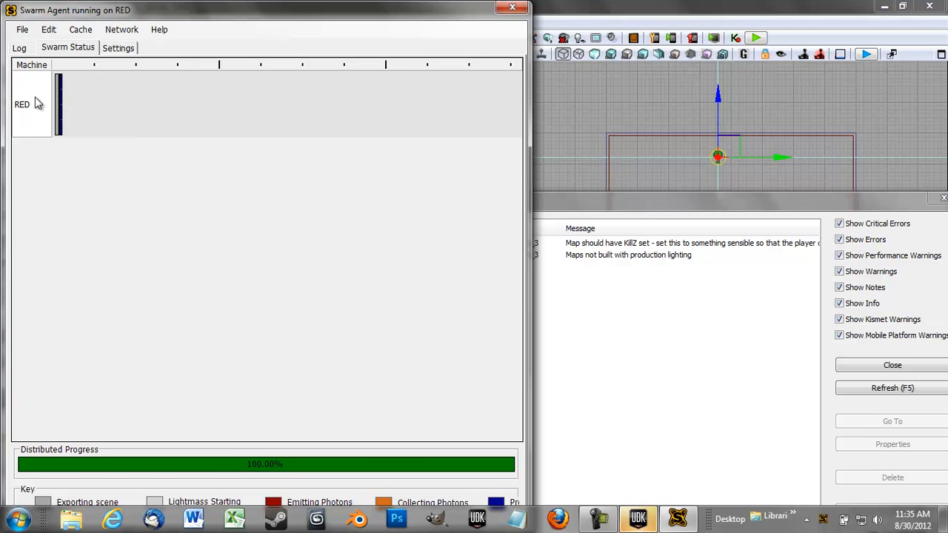
left_click(512, 7)
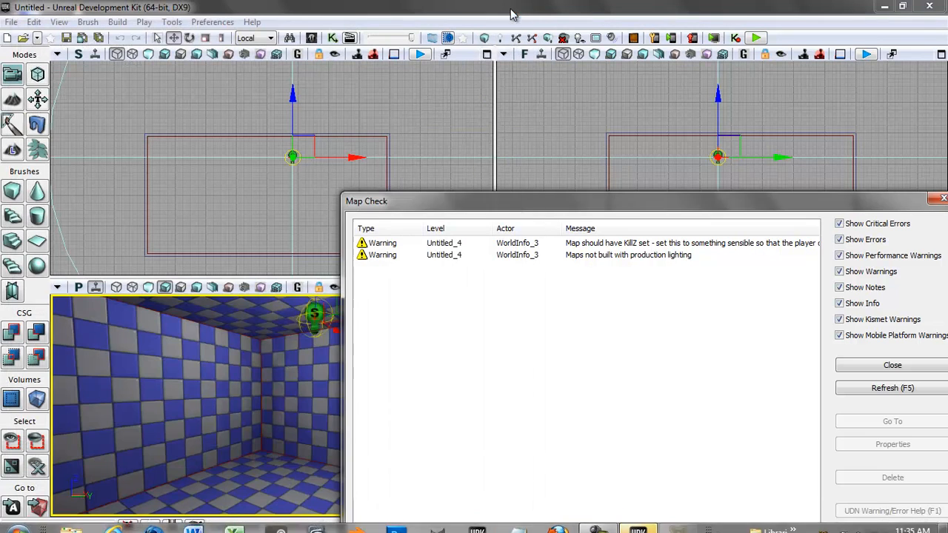
- Turn off Use Global Illumination in the Lightmass section of World Properties, and close the Map Check window
left_click_drag(437, 210, 473, 122)
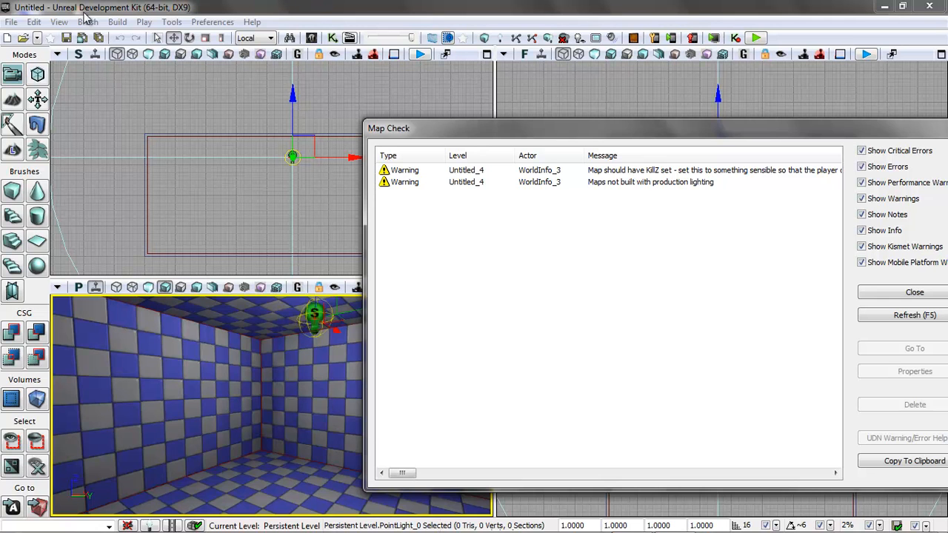
left_click(59, 22)
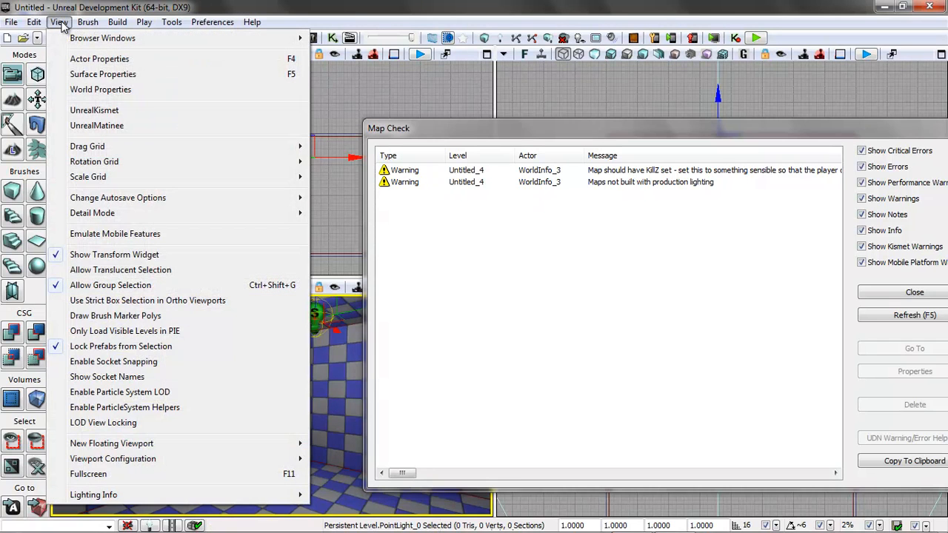
left_click(93, 89)
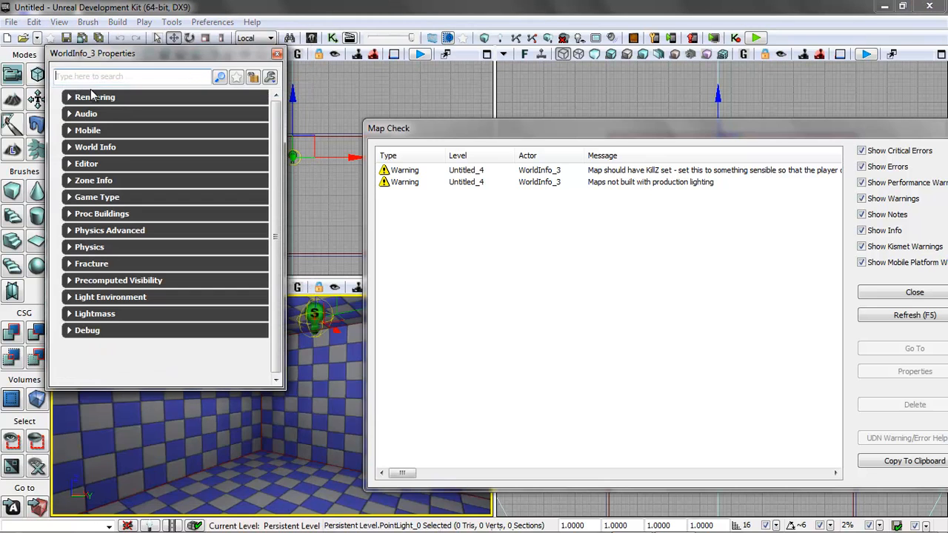
left_click(70, 314)
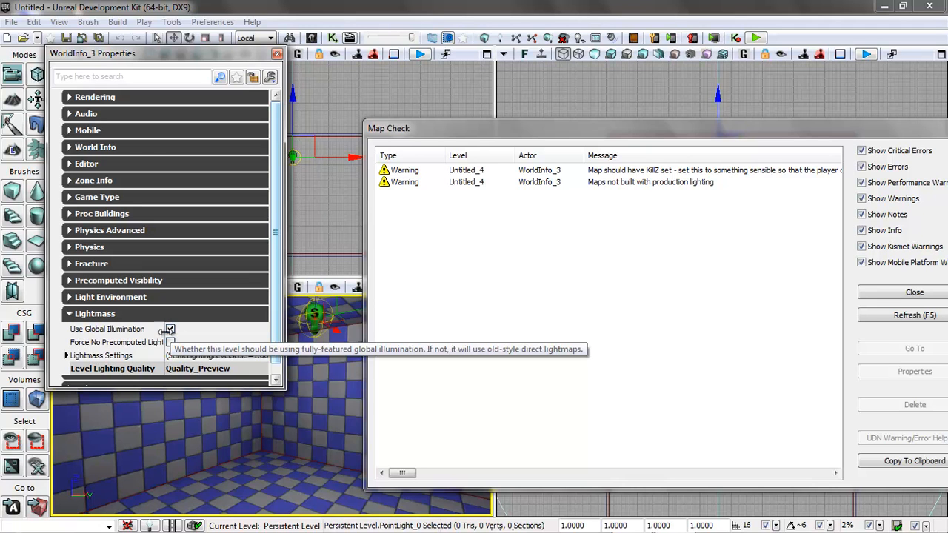
left_click(170, 329)
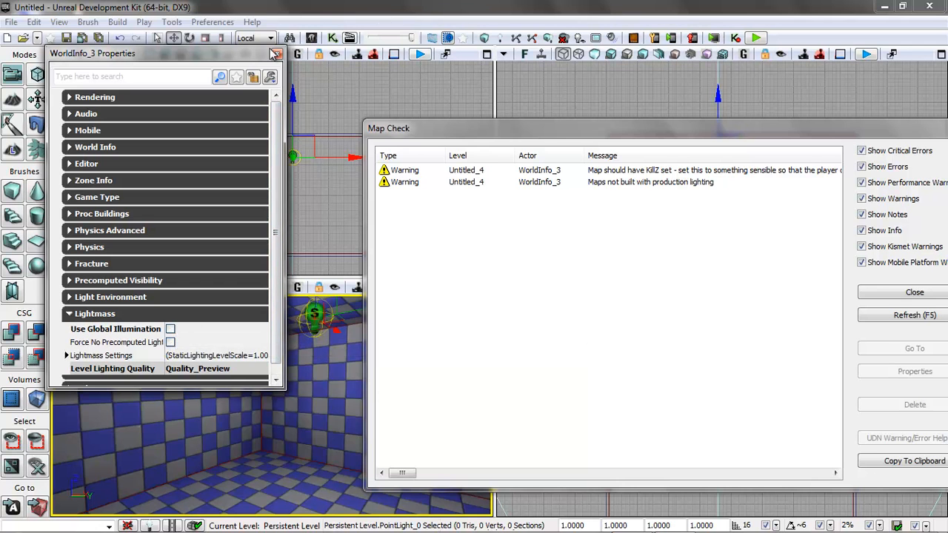
left_click(277, 54)
left_click_drag(889, 131, 765, 106)
left_click(789, 269)
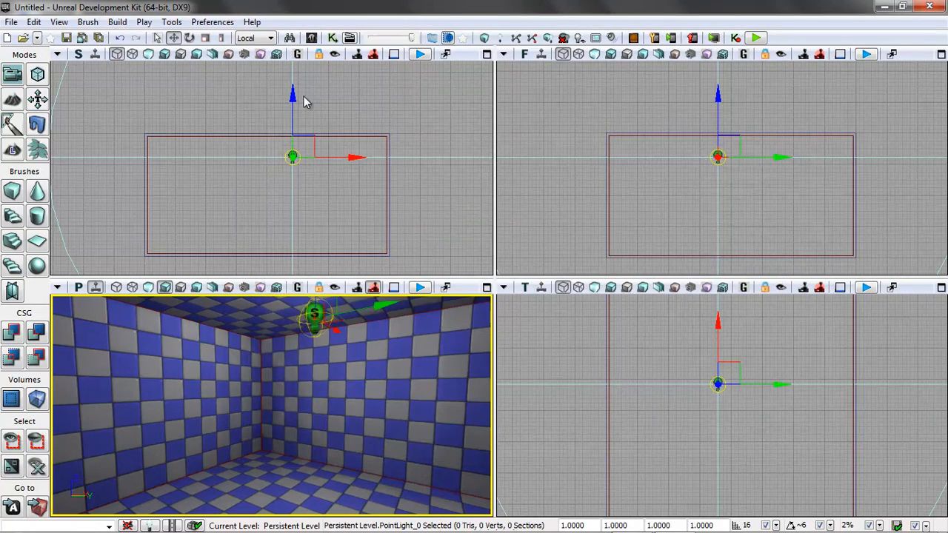
- Rebuild the map with Build All and review the Map Check warnings about KillZ and production lighting
left_click(117, 22)
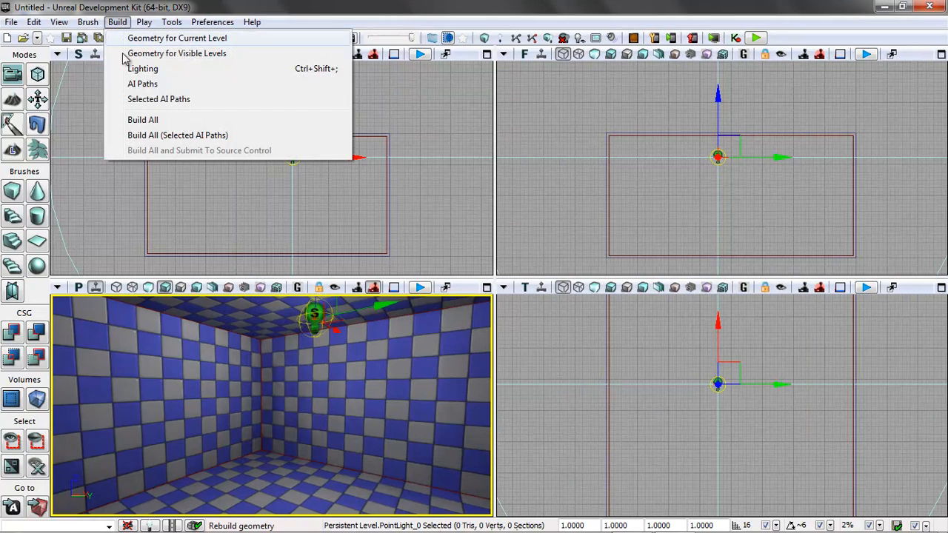
left_click(143, 120)
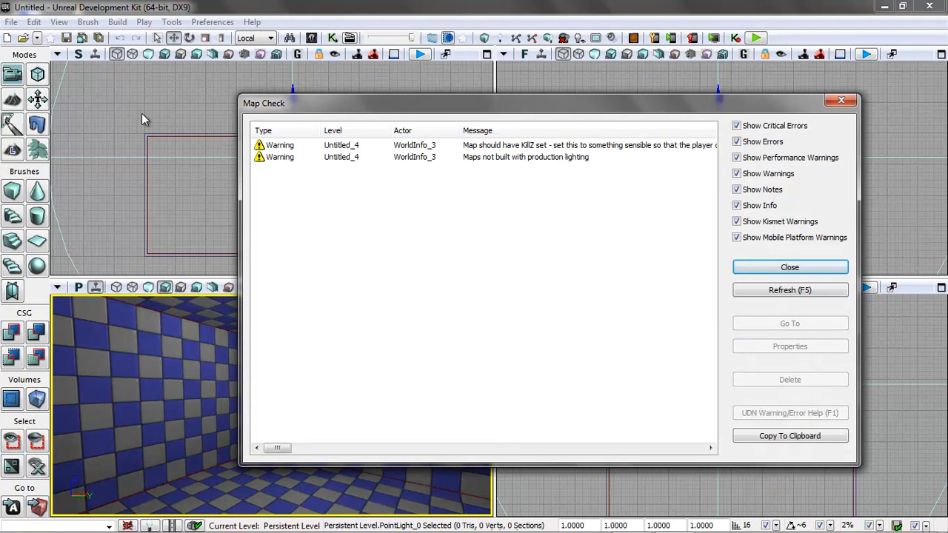
left_click(533, 145)
left_click(522, 157)
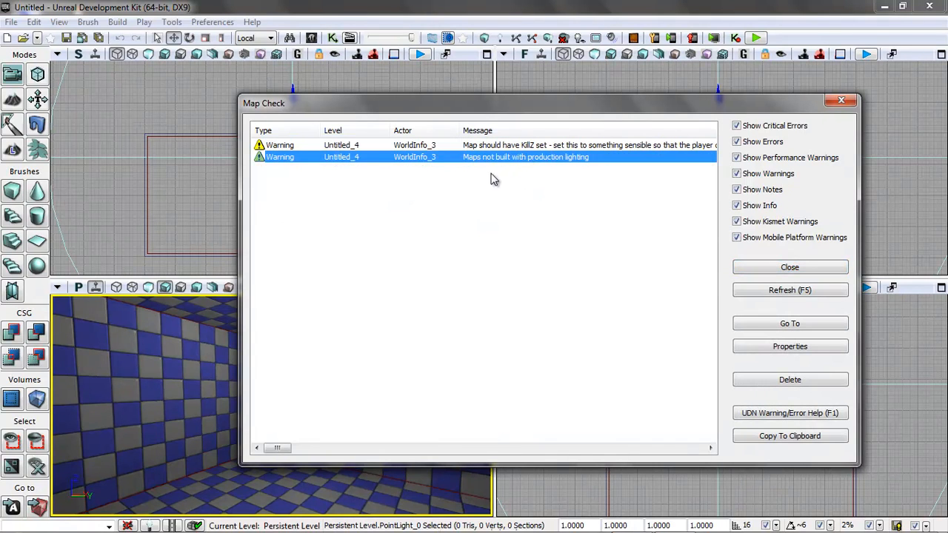
left_click(541, 147)
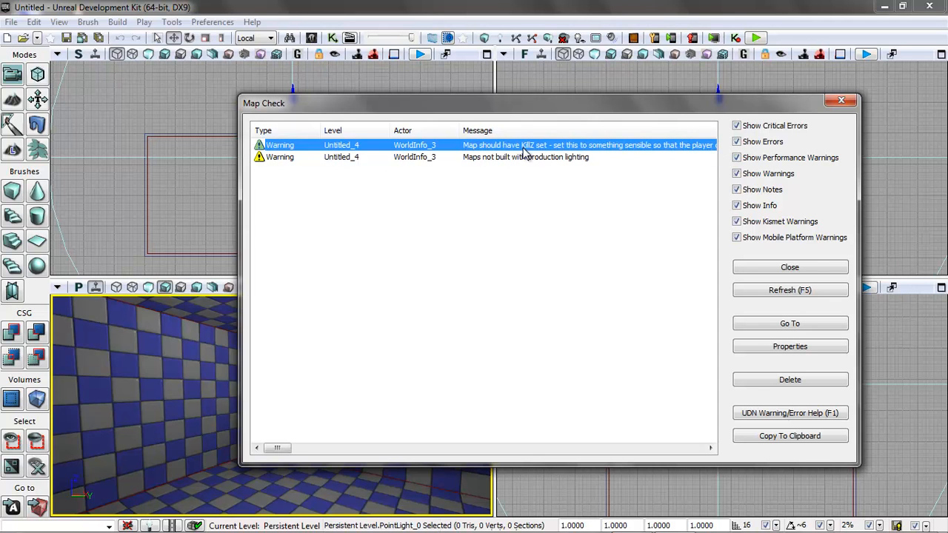
left_click(790, 268)
- Set Kill Z to -1024 in the Zone Info section of the World Properties
left_click_drag(428, 205, 424, 144)
left_click(59, 22)
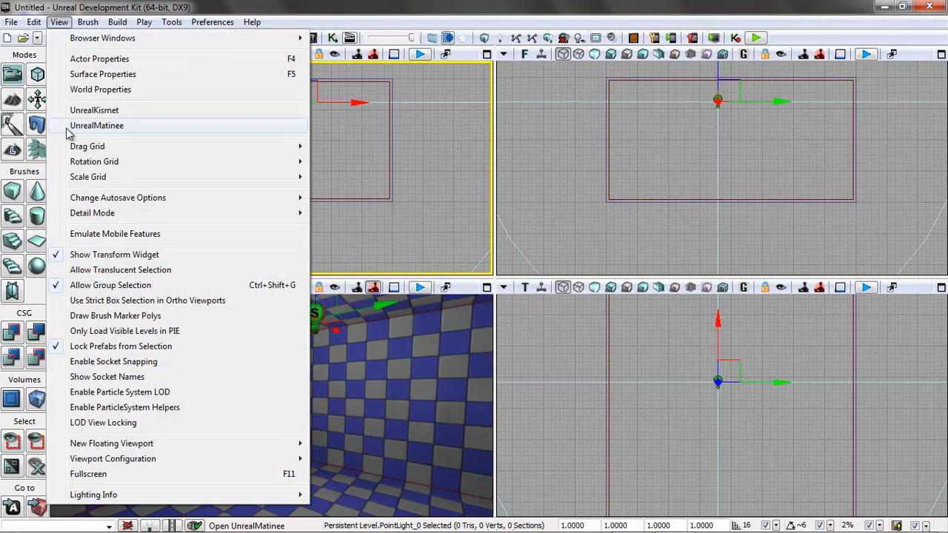
left_click(100, 88)
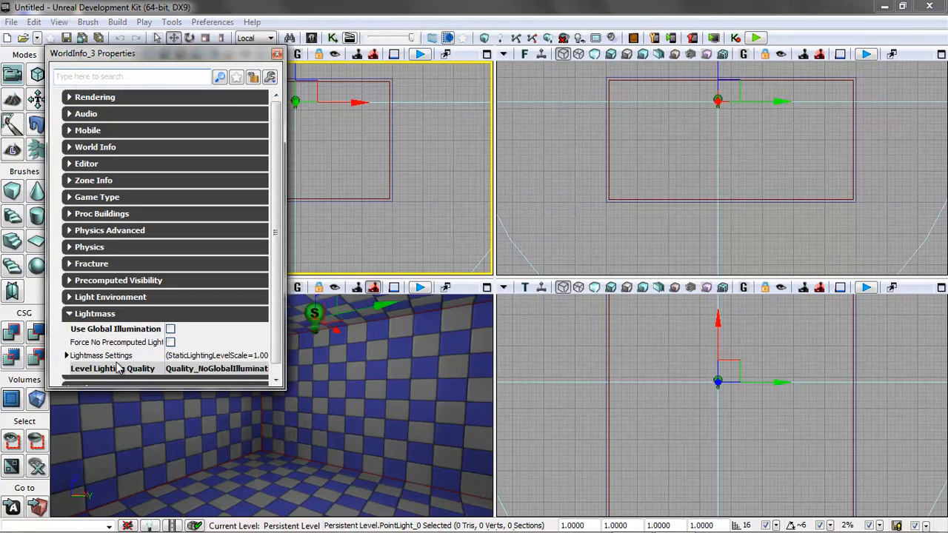
left_click(69, 314)
left_click(69, 181)
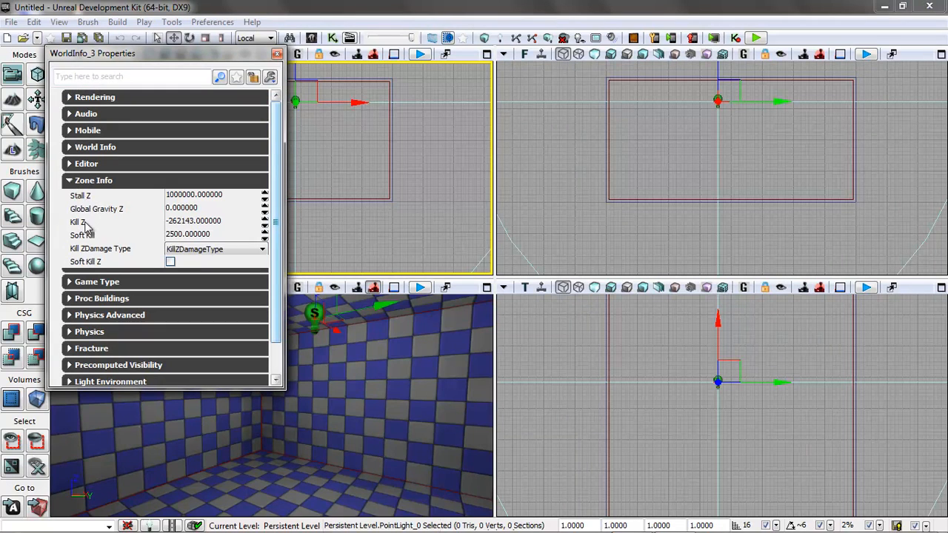
mouse_move(84, 225)
left_click(192, 222)
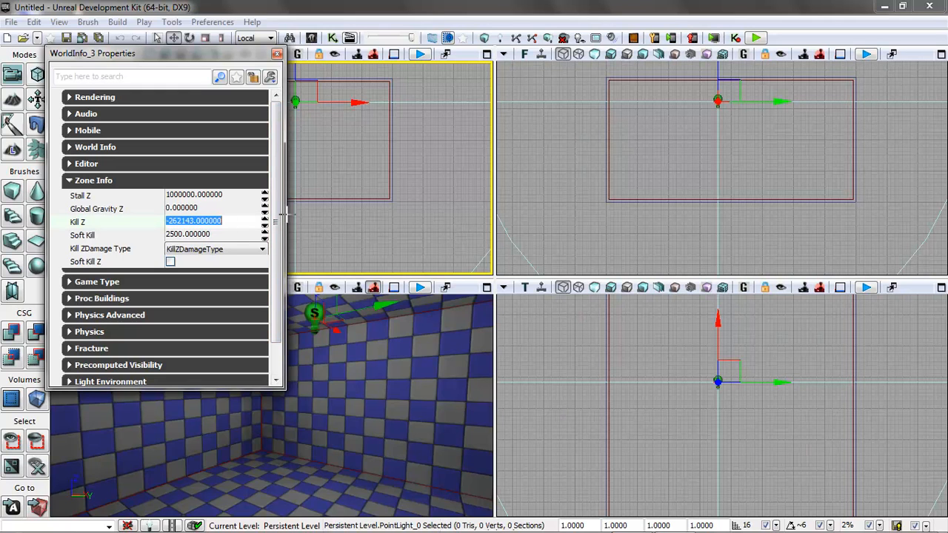
type("-")
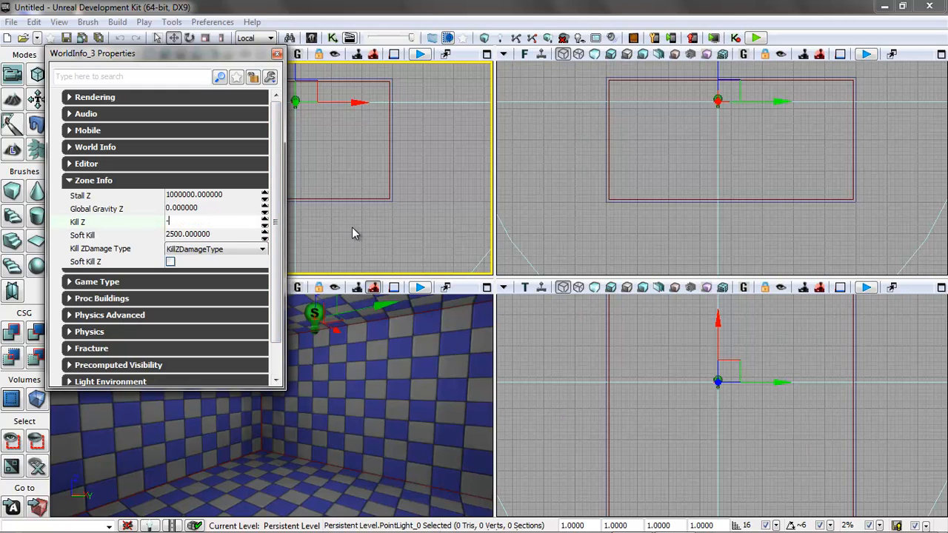
type("1024")
left_click(246, 208)
- Examine the Kill Z line's position relative to the room in the side and front views, and close the World Properties
left_click_drag(165, 58, 273, 128)
left_click_drag(583, 243, 622, 227)
scroll(635, 208, "down", 4)
scroll(633, 209, "down", 3)
left_click_drag(551, 218, 561, 240)
left_click_drag(714, 183, 735, 210)
scroll(733, 213, "up", 2)
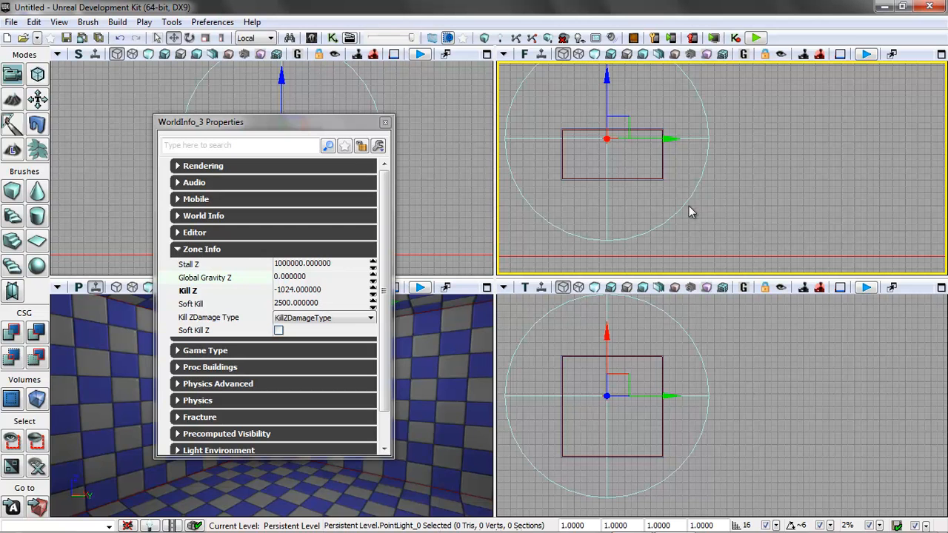
left_click_drag(785, 185, 805, 194)
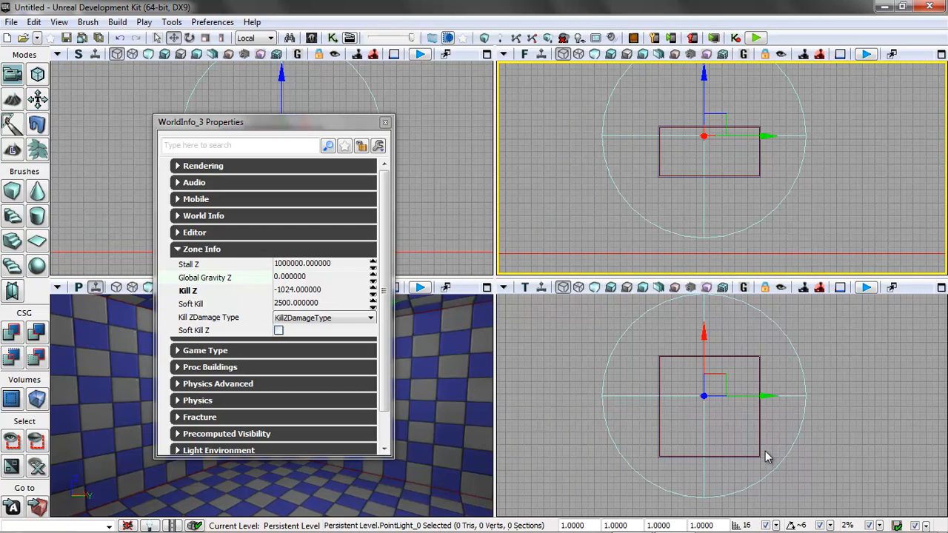
left_click(385, 123)
- Rebuild the map with Build All, review the Map Check results and close them
left_click_drag(325, 353, 301, 422)
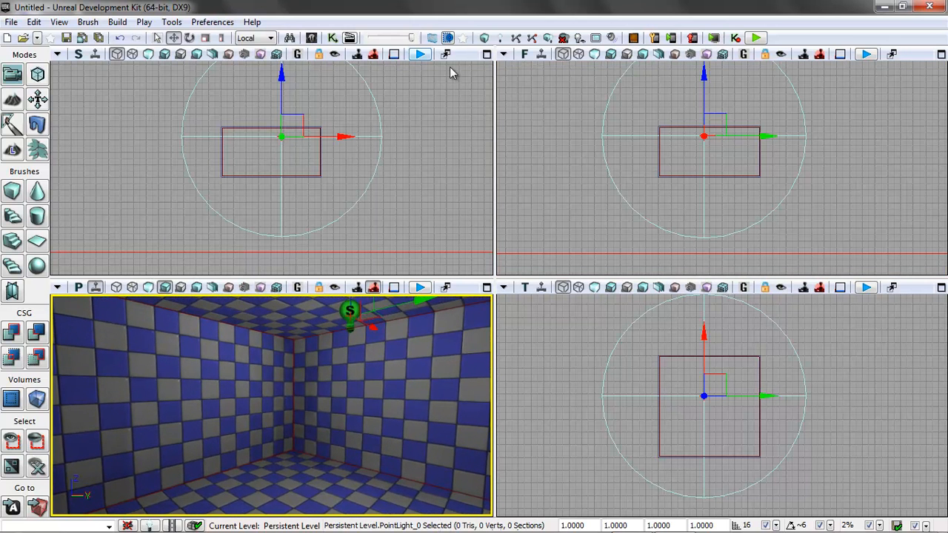
left_click(117, 22)
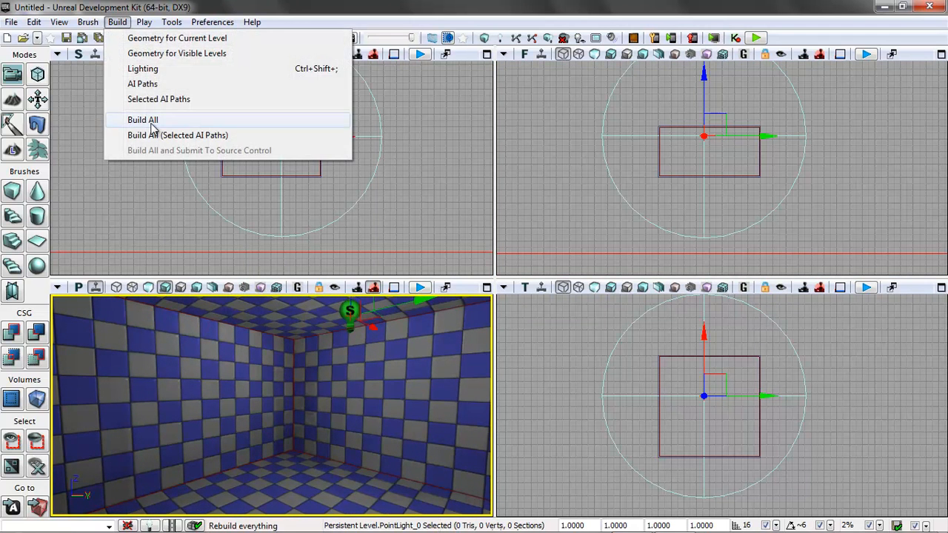
left_click(150, 123)
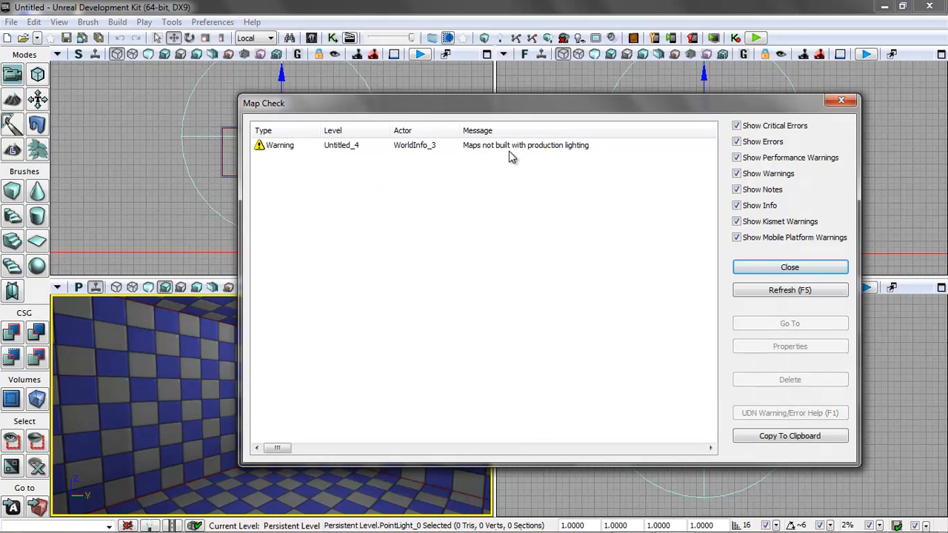
left_click(778, 270)
- Playtest the rebuilt room inside the perspective viewport, walking around and jumping
left_click(420, 288)
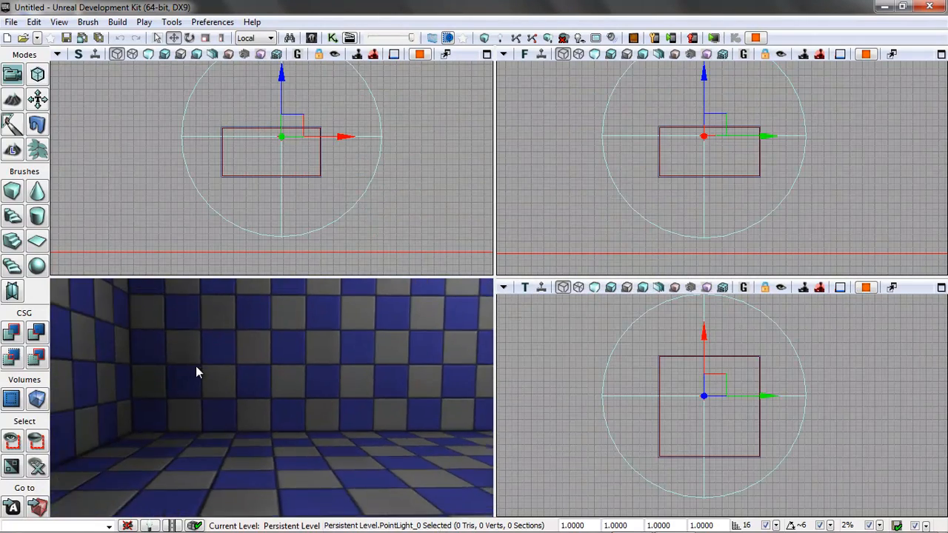
key("w")
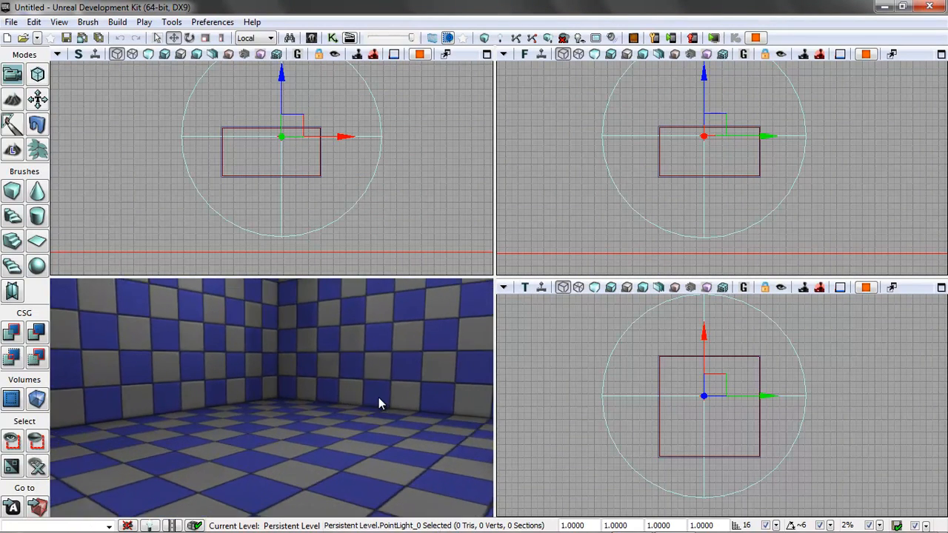
key("space")
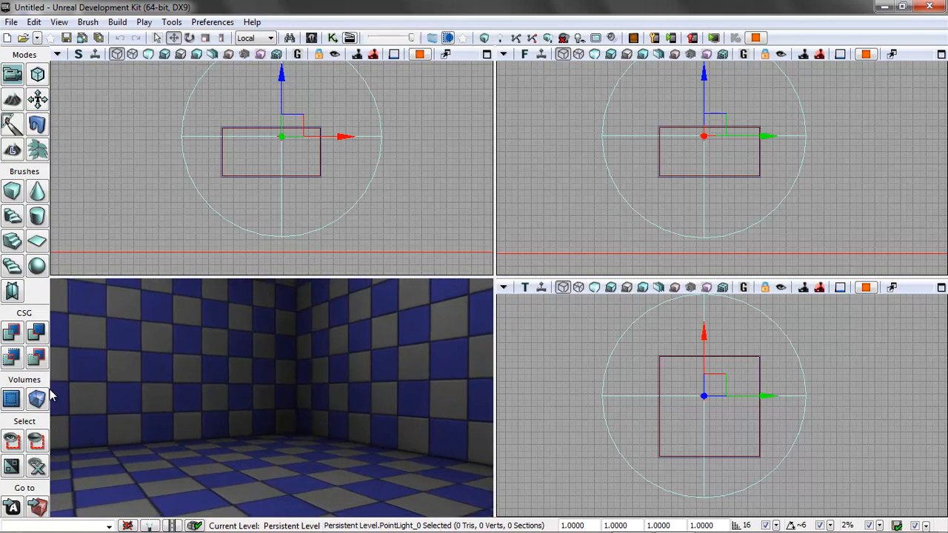
key("s")
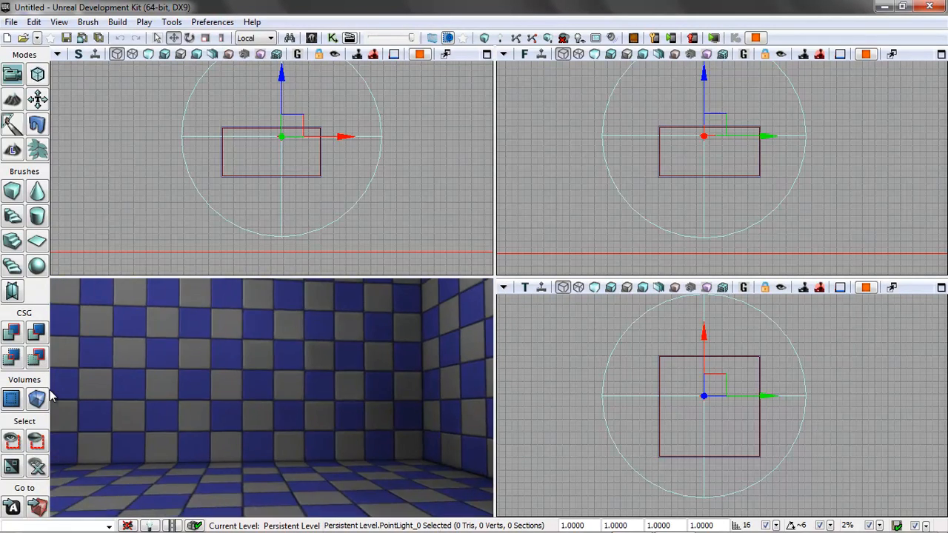
key("w")
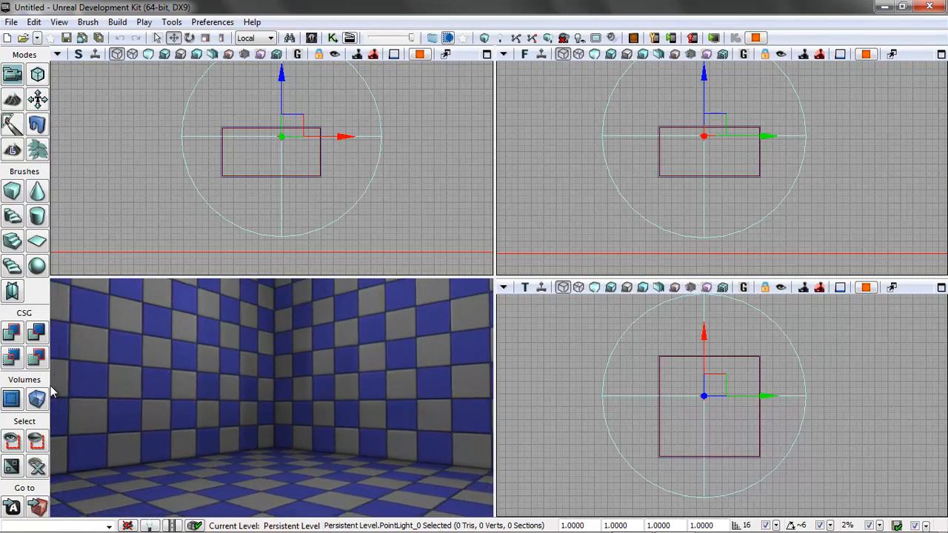
key("s")
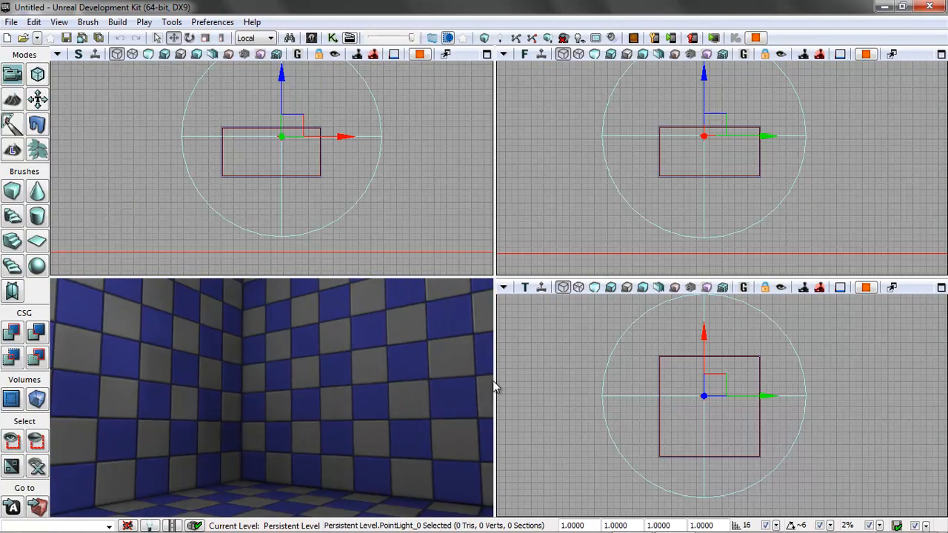